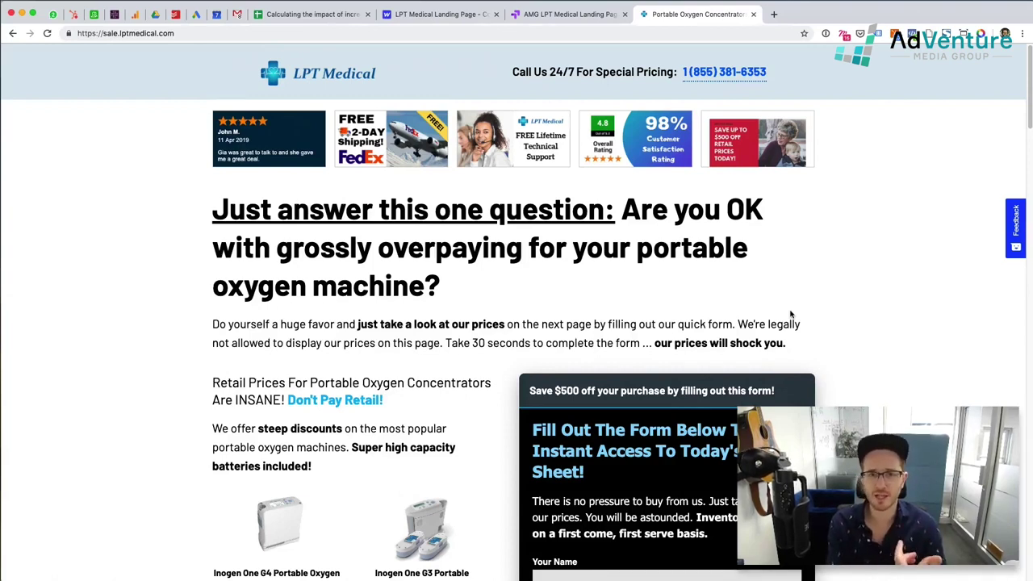
Examine the LPT Medical landing page, from the price request form through the reviews, FAQs and discounted product list
{"action": "scroll", "coordinate": [791, 315], "scroll_direction": "down", "scroll_amount": 5}
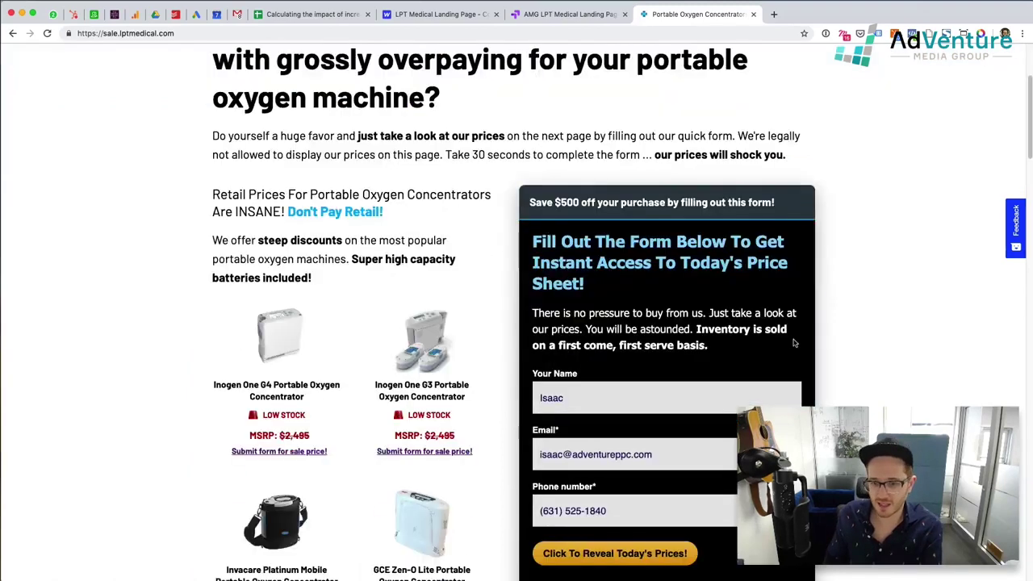
{"action": "left_click", "coordinate": [661, 394]}
{"action": "left_click", "coordinate": [600, 419]}
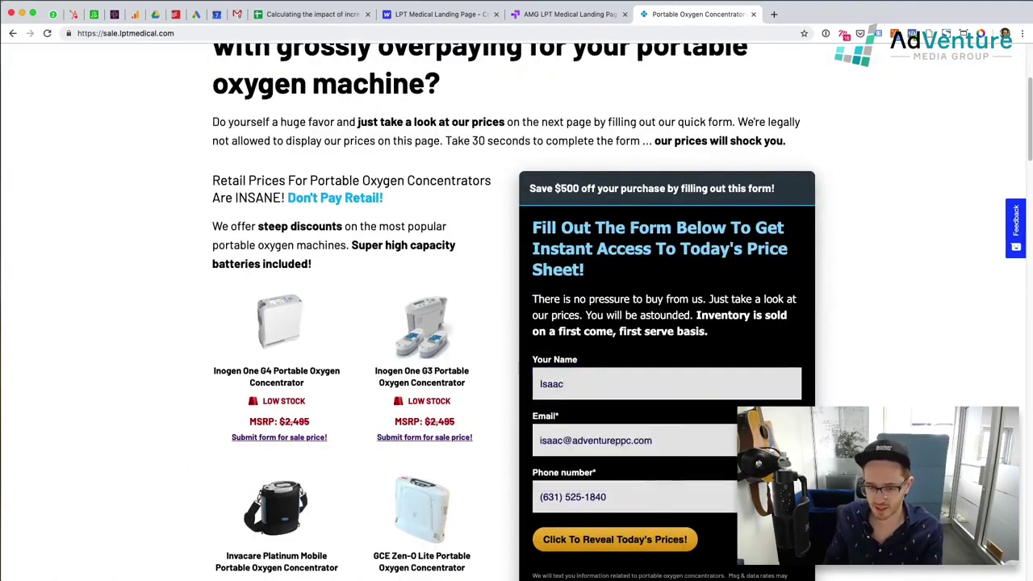
{"action": "scroll", "coordinate": [626, 432], "scroll_direction": "down", "scroll_amount": 5}
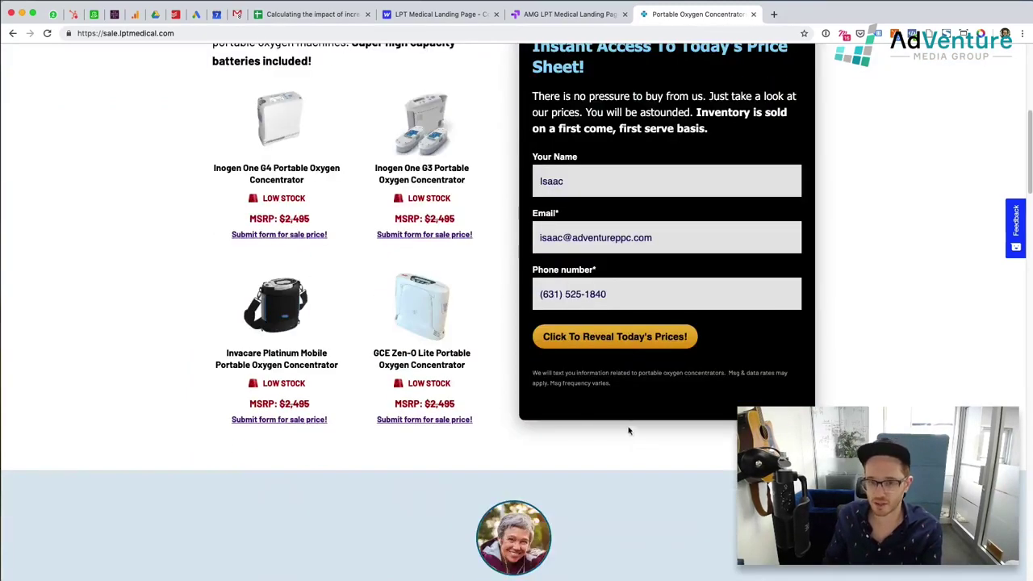
{"action": "triple_click", "coordinate": [591, 299]}
{"action": "scroll", "coordinate": [591, 304], "scroll_direction": "up", "scroll_amount": 10}
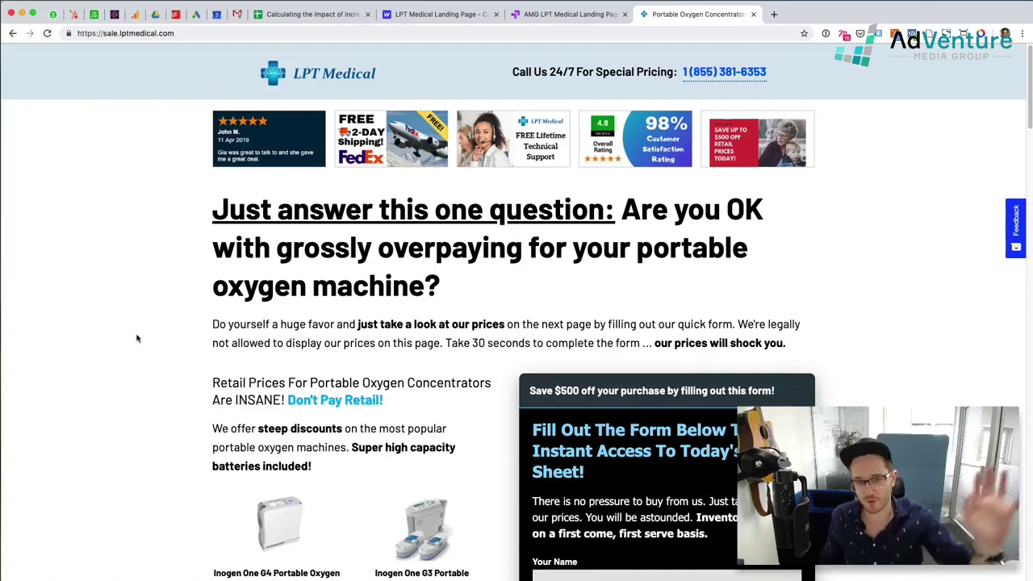
{"action": "scroll", "coordinate": [140, 327], "scroll_direction": "down", "scroll_amount": 15}
{"action": "scroll", "coordinate": [142, 324], "scroll_direction": "down", "scroll_amount": 8}
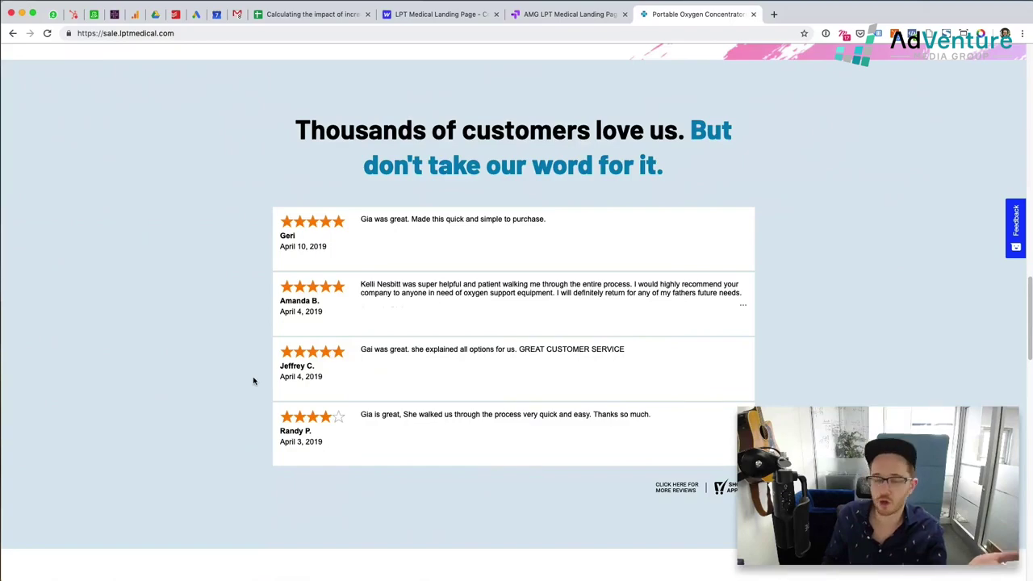
{"action": "scroll", "coordinate": [230, 365], "scroll_direction": "down", "scroll_amount": 10}
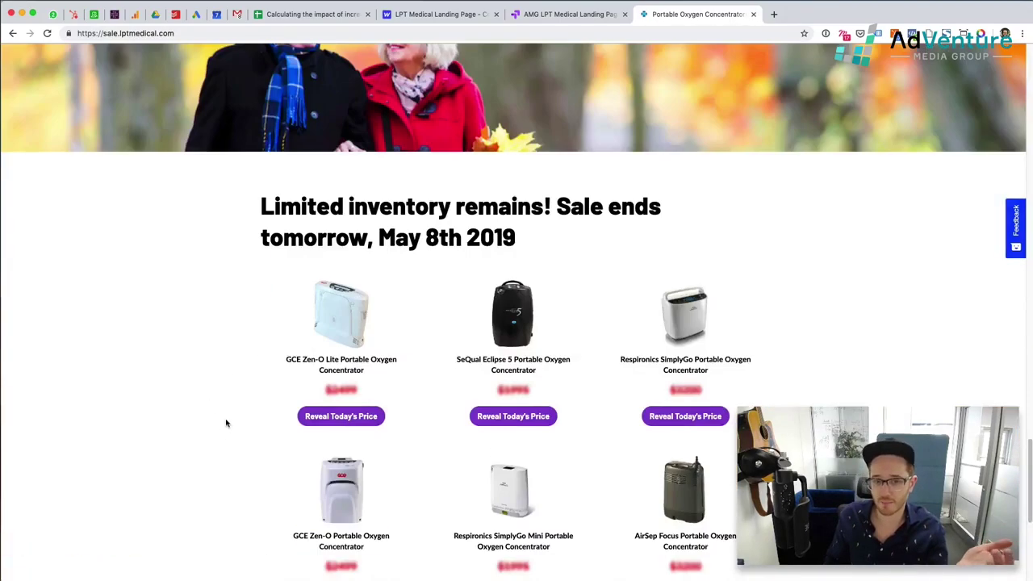
{"action": "scroll", "coordinate": [224, 408], "scroll_direction": "down", "scroll_amount": 4}
{"action": "scroll", "coordinate": [250, 408], "scroll_direction": "up", "scroll_amount": 6}
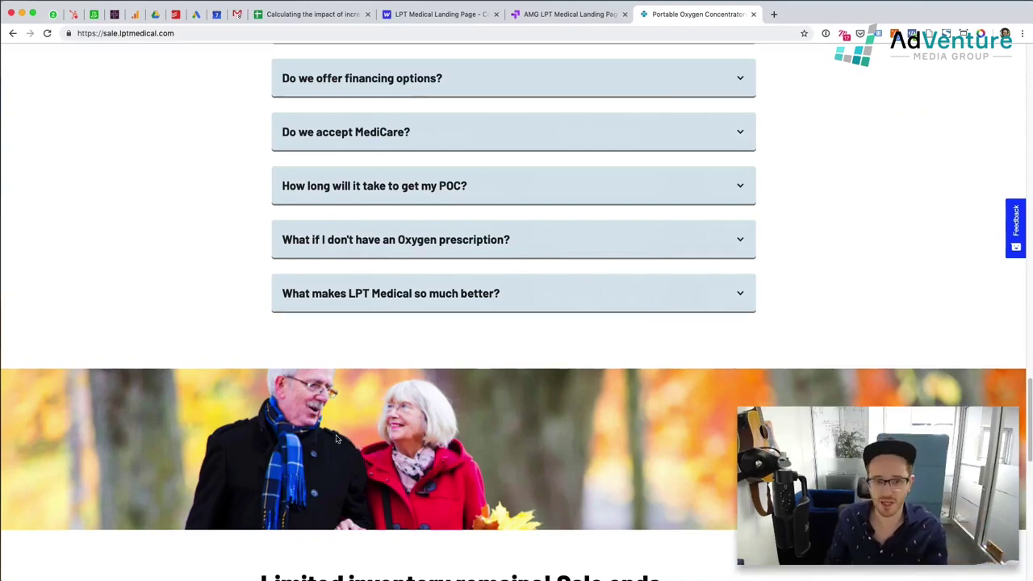
{"action": "scroll", "coordinate": [343, 440], "scroll_direction": "up", "scroll_amount": 15}
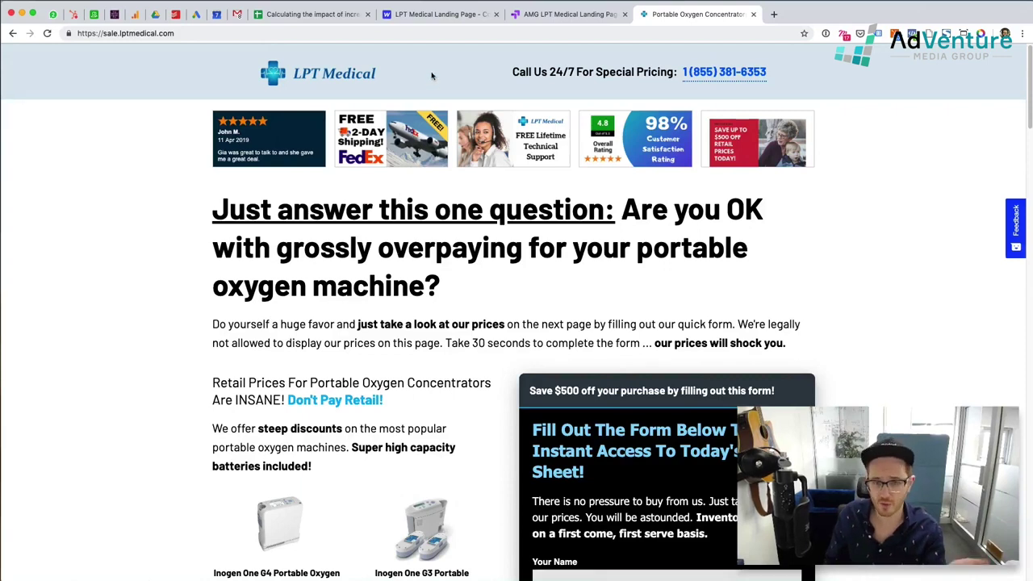
{"action": "left_click", "coordinate": [524, 16]}
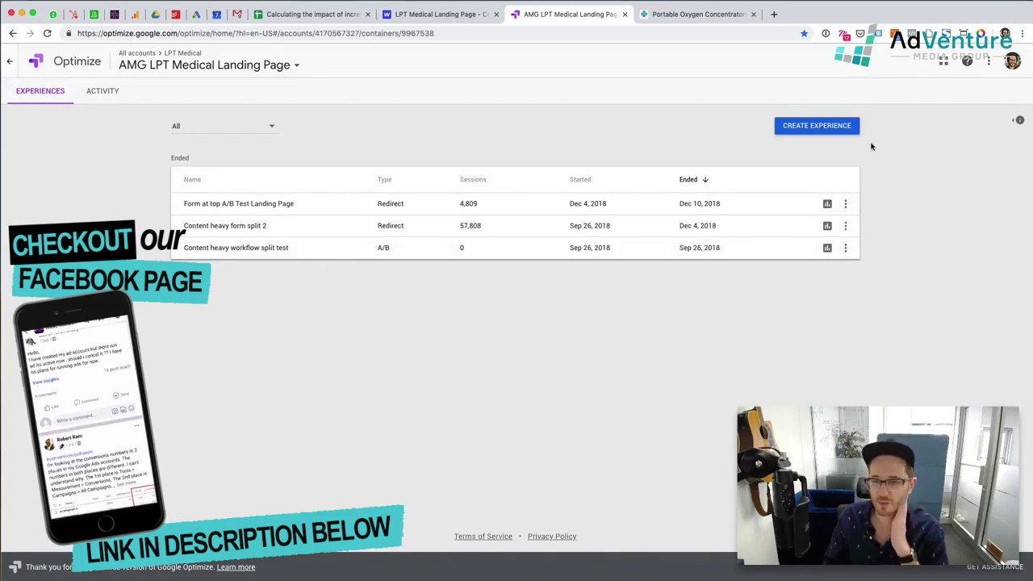
{"action": "left_click", "coordinate": [843, 129]}
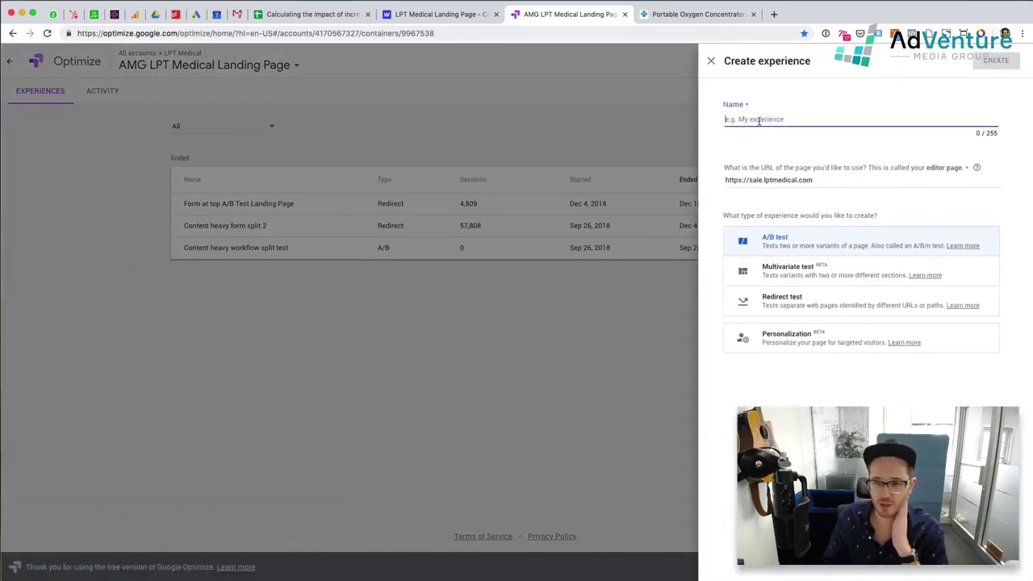
{"action": "left_click", "coordinate": [759, 120]}
{"action": "left_click", "coordinate": [759, 143]}
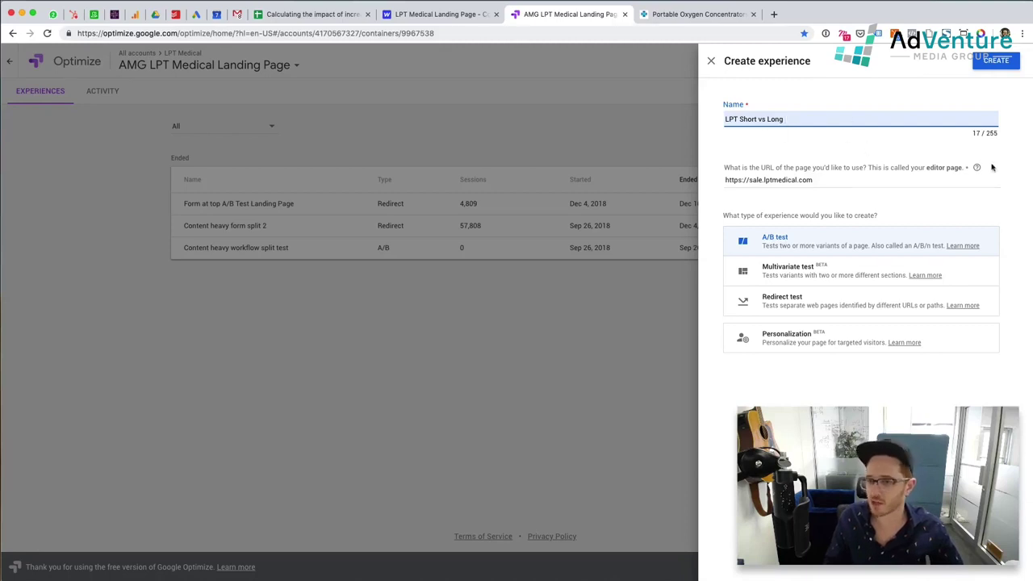
{"action": "left_click_drag", "start_coordinate": [848, 179], "coordinate": [703, 166]}
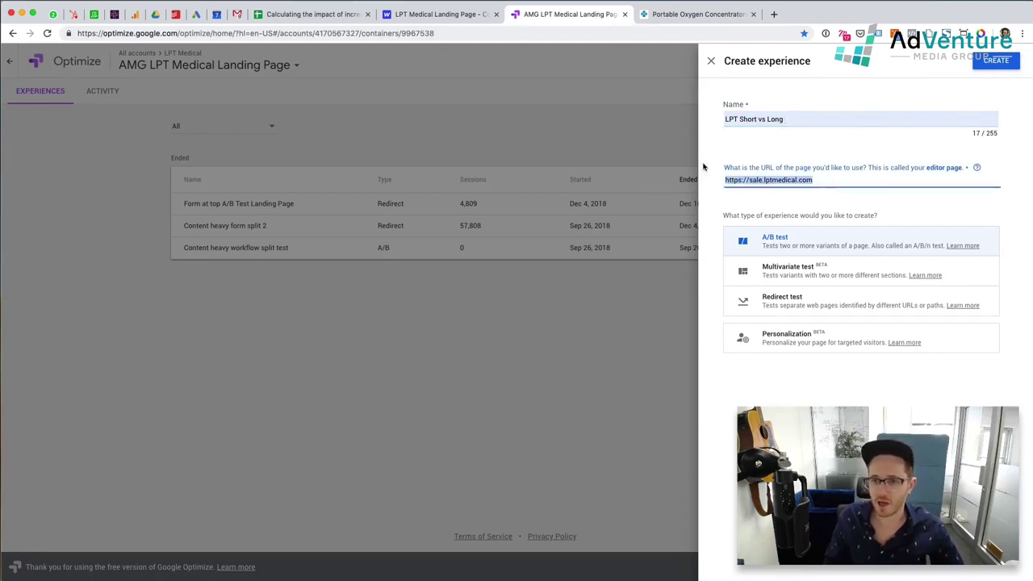
{"action": "left_click", "coordinate": [781, 241]}
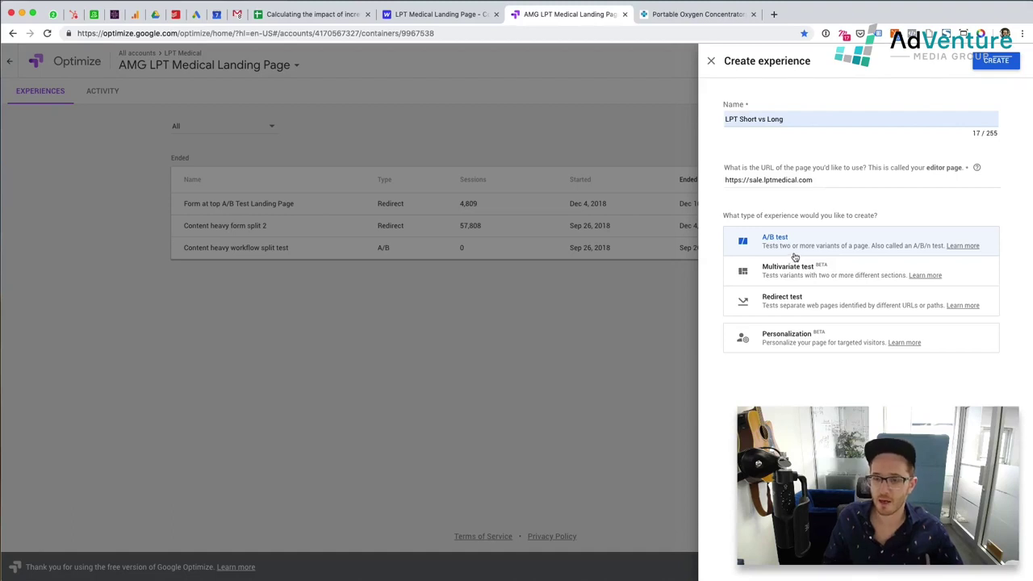
{"action": "left_click", "coordinate": [996, 62]}
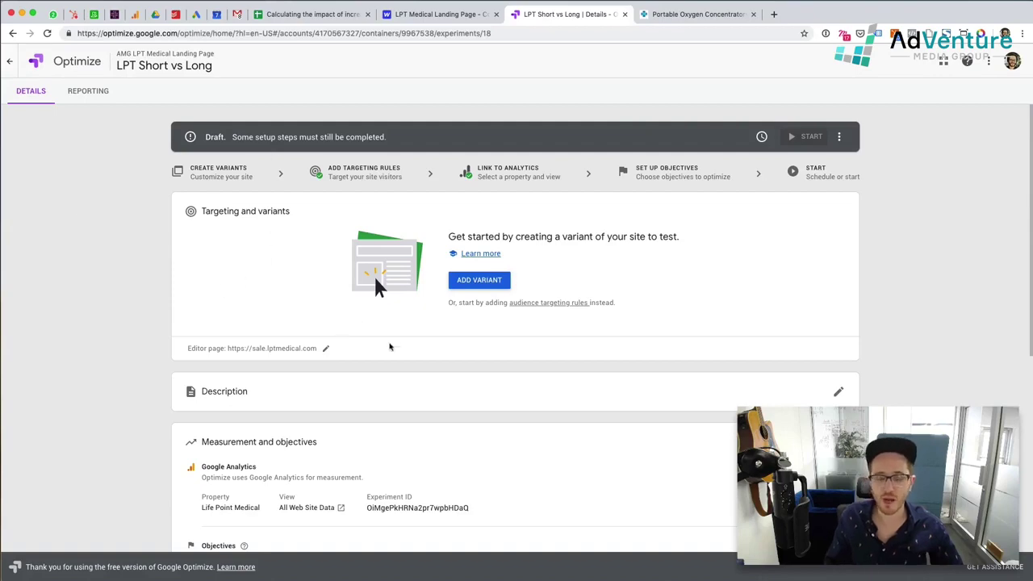
Add a variant named "Short Version" to the experience
{"action": "scroll", "coordinate": [392, 334], "scroll_direction": "down", "scroll_amount": 5}
{"action": "scroll", "coordinate": [387, 363], "scroll_direction": "up", "scroll_amount": 5}
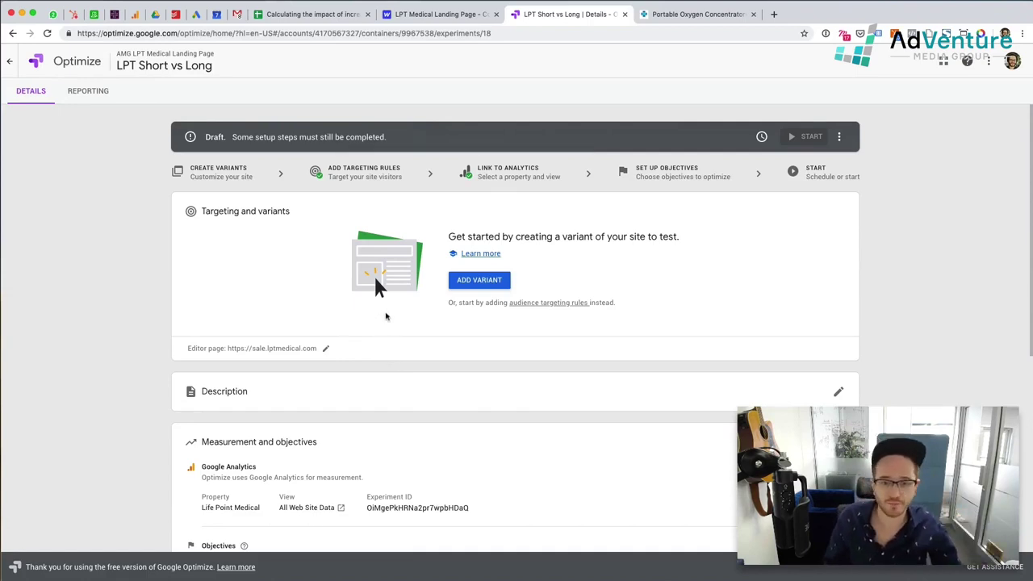
{"action": "scroll", "coordinate": [385, 320], "scroll_direction": "down", "scroll_amount": 2}
{"action": "left_click", "coordinate": [477, 194]}
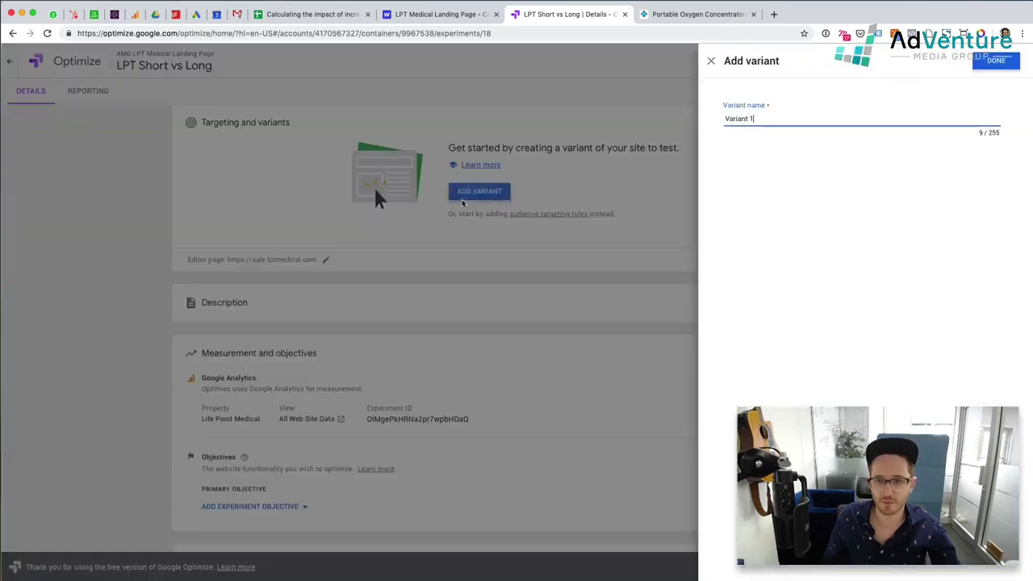
{"action": "left_click_drag", "start_coordinate": [759, 118], "coordinate": [662, 112]}
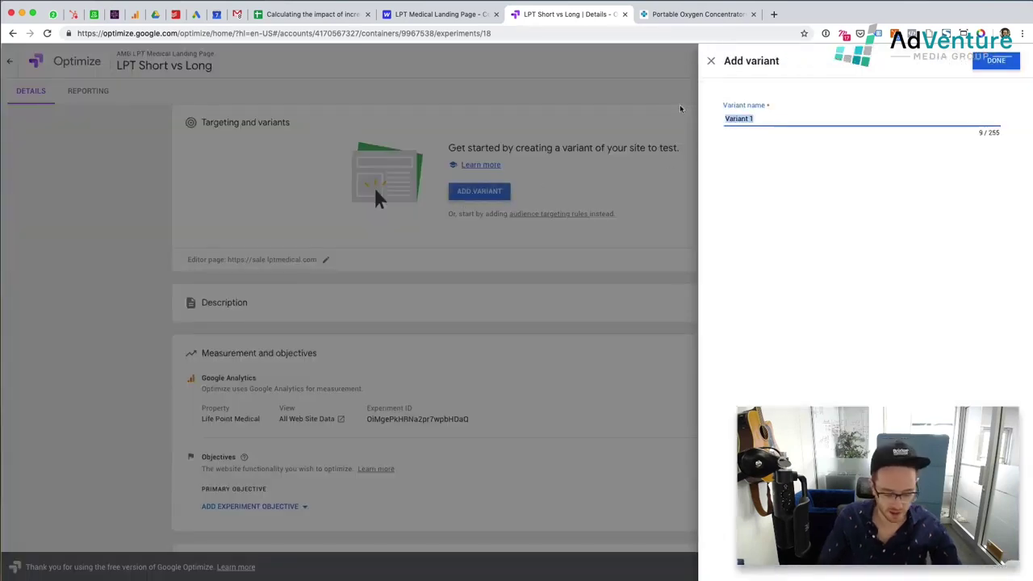
{"action": "type", "text": "Short Version"}
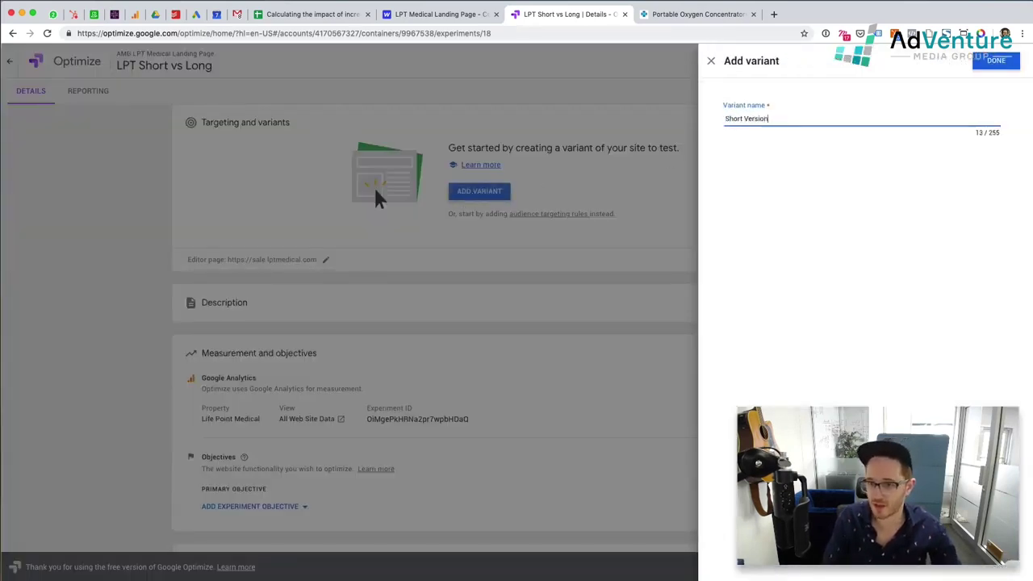
{"action": "left_click", "coordinate": [996, 60]}
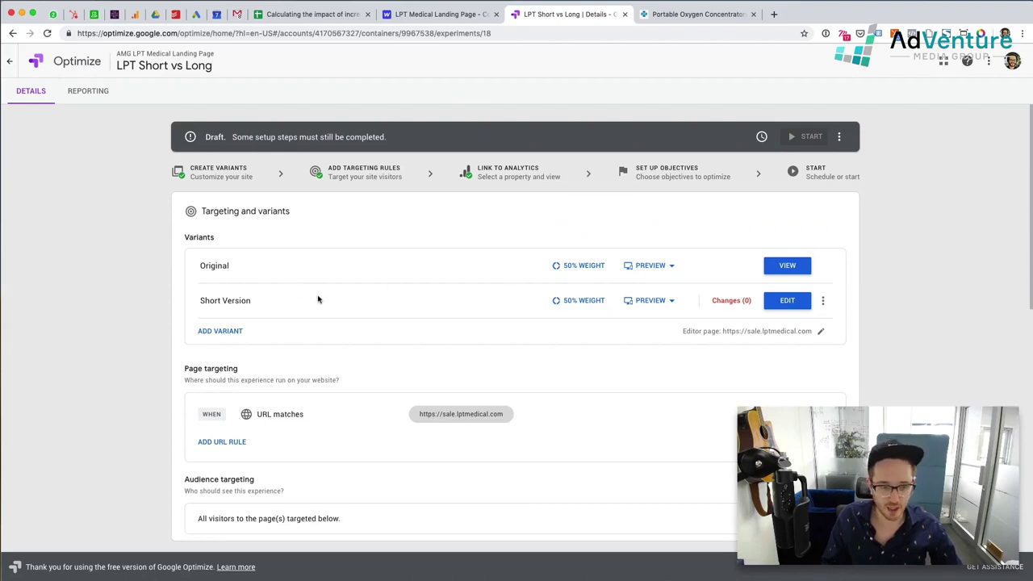
Start editing the Short Version variant, install the required Google Optimize Chrome extension, and return to the experience details
{"action": "scroll", "coordinate": [318, 299], "scroll_direction": "down", "scroll_amount": 1}
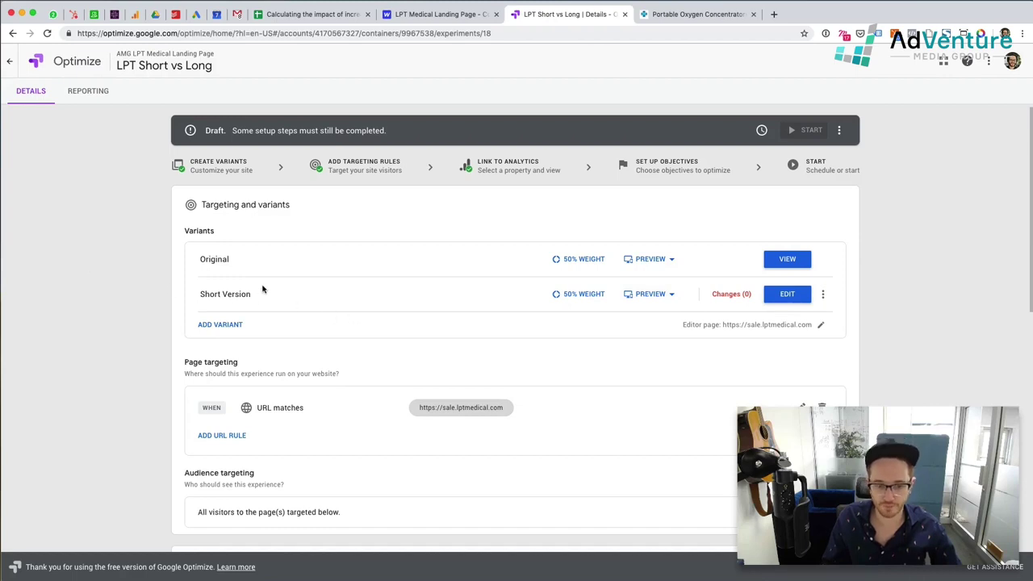
{"action": "left_click", "coordinate": [789, 296]}
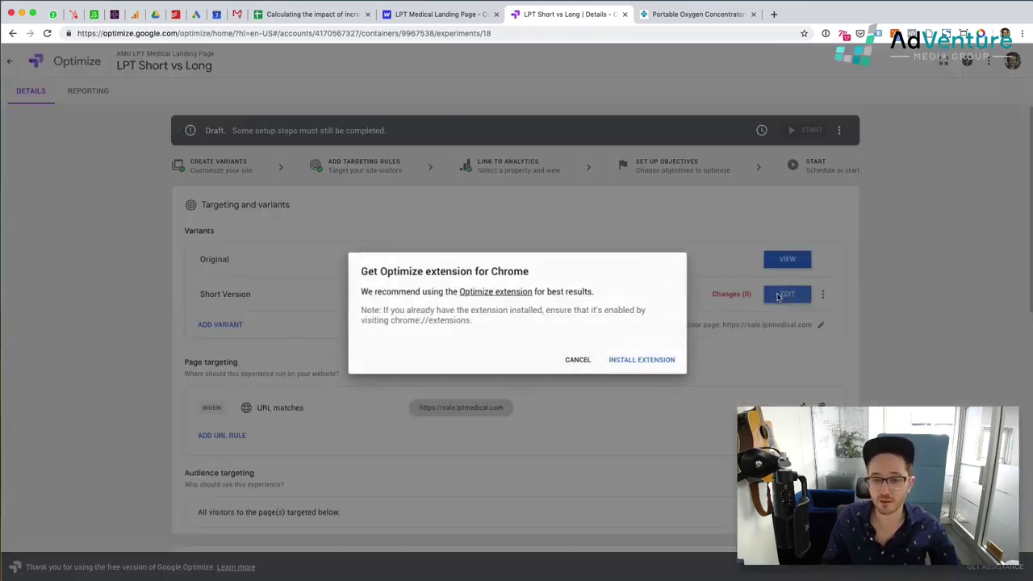
{"action": "left_click", "coordinate": [620, 360]}
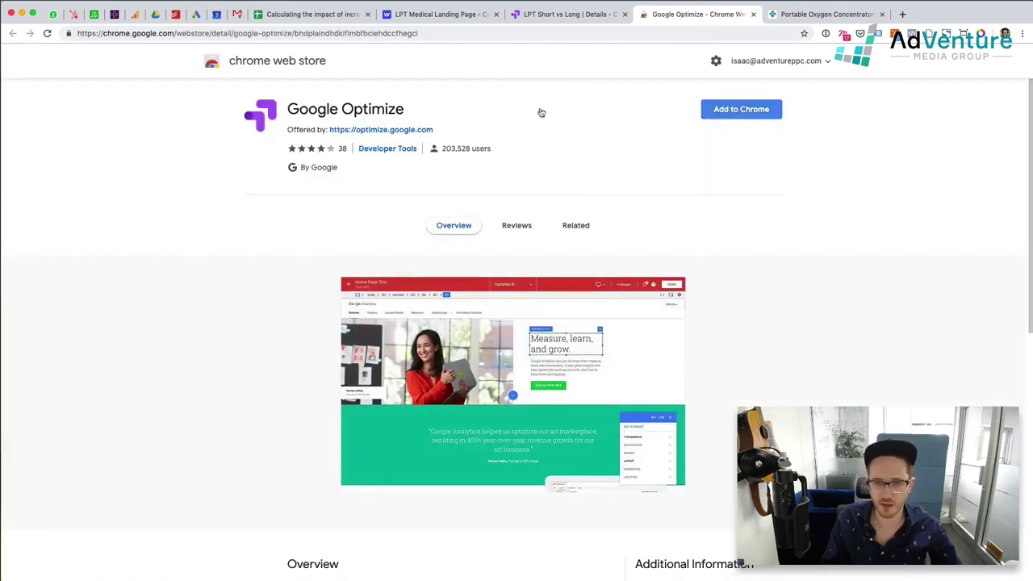
{"action": "left_click", "coordinate": [708, 109]}
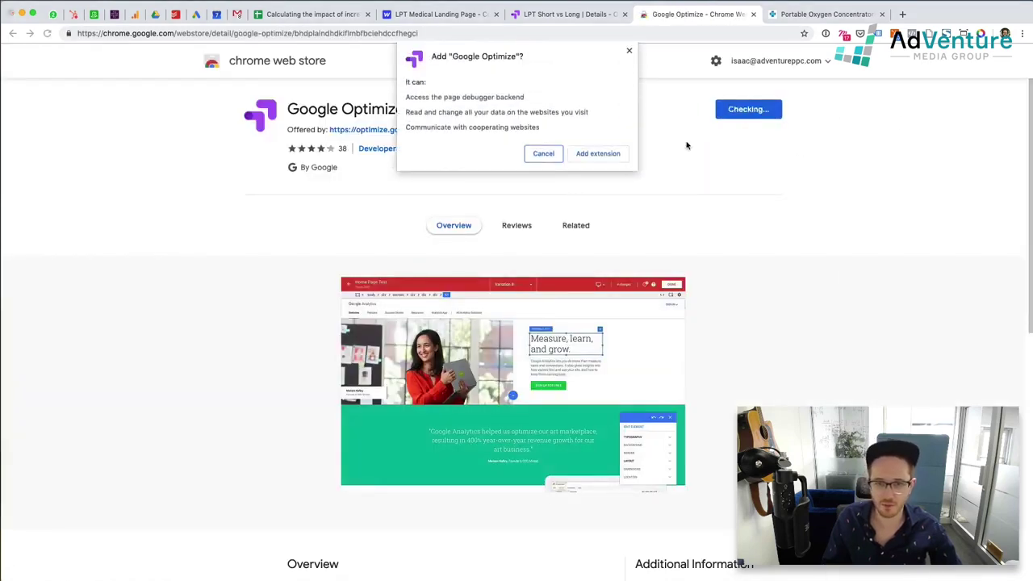
{"action": "left_click", "coordinate": [593, 153]}
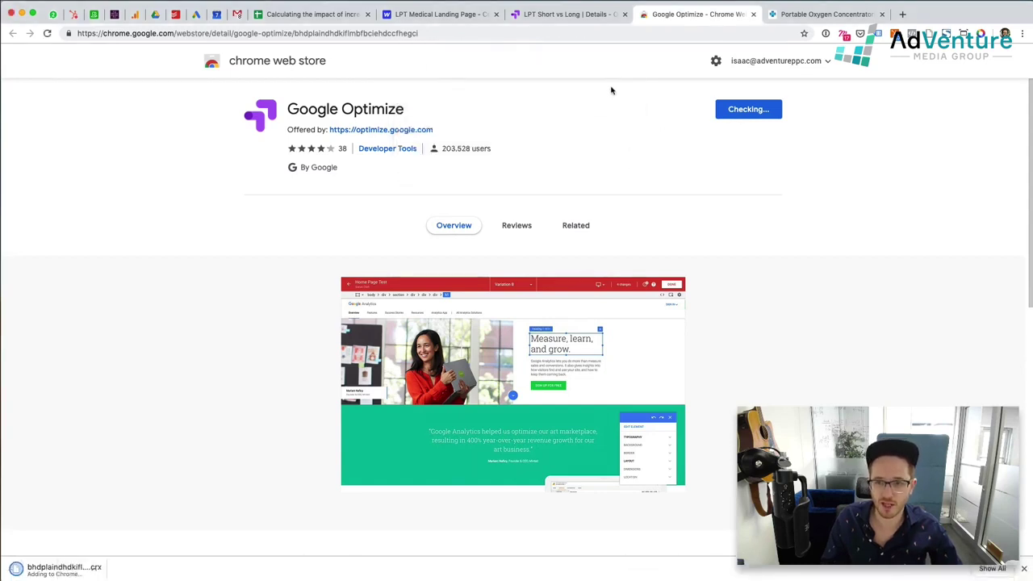
{"action": "left_click", "coordinate": [578, 21]}
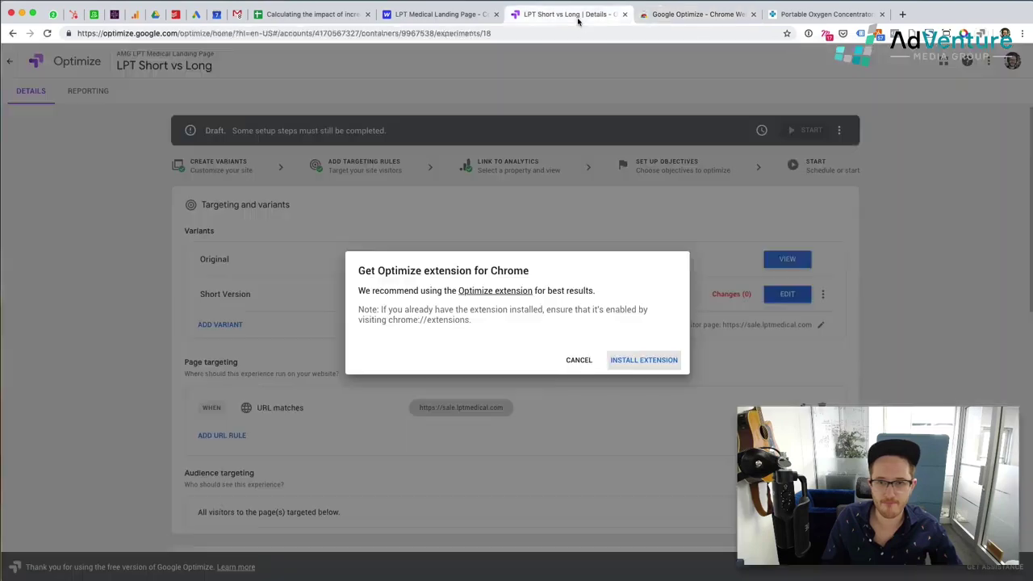
{"action": "left_click", "coordinate": [577, 361]}
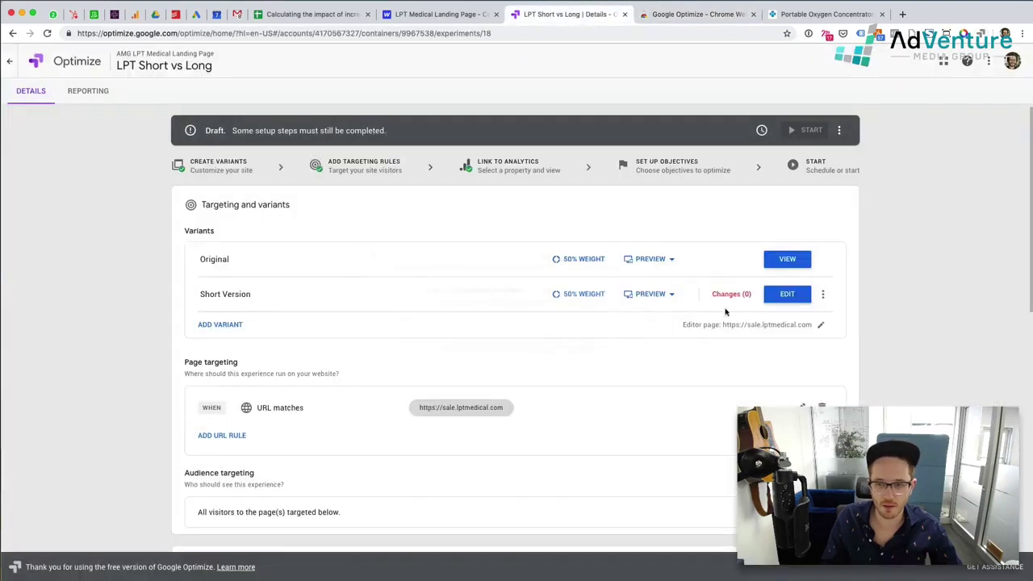
Open the Short Version variant in the visual editor and select the logo, the banner row and the price-list container in turn
{"action": "left_click", "coordinate": [789, 297]}
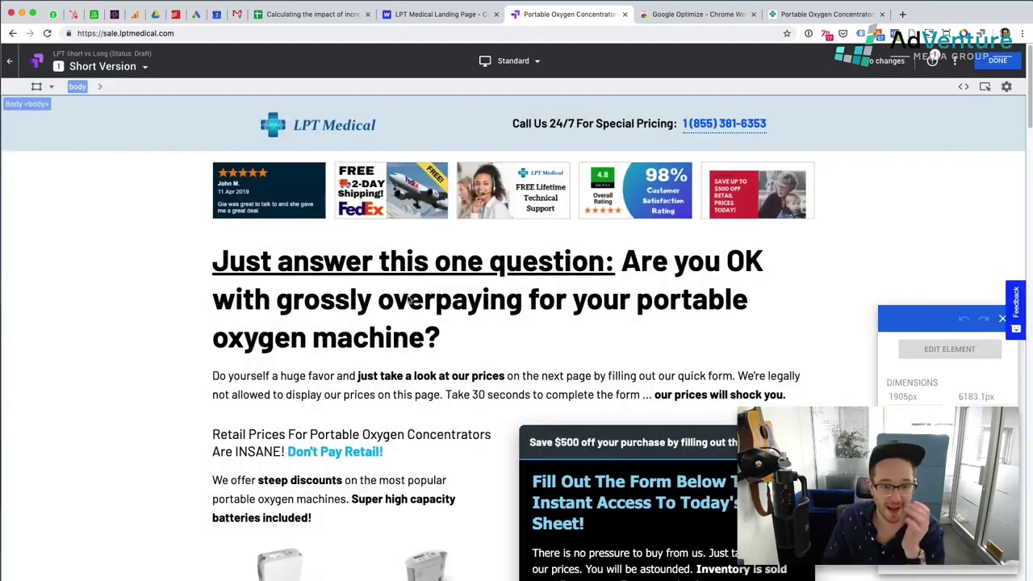
{"action": "left_click", "coordinate": [306, 124]}
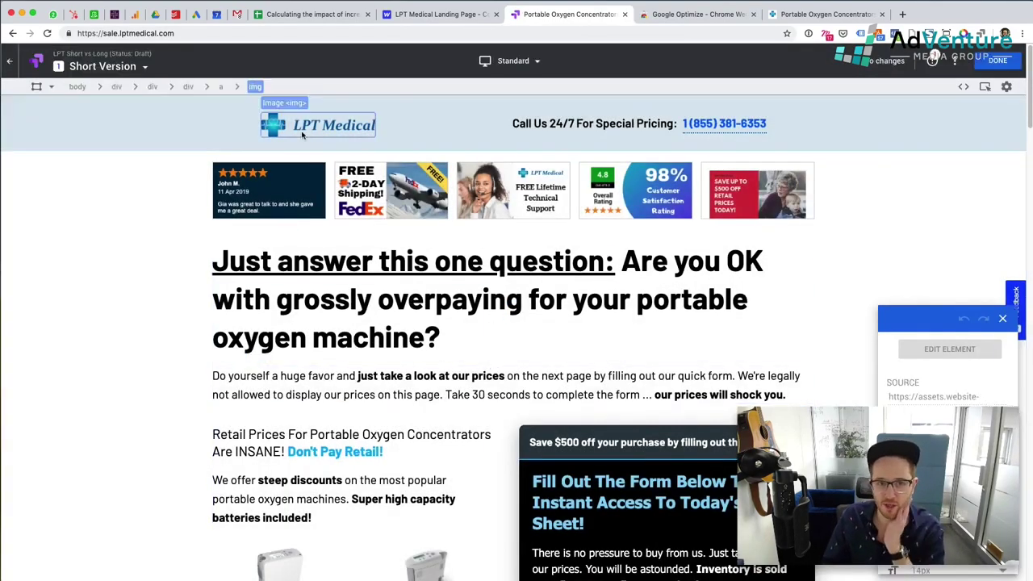
{"action": "left_click", "coordinate": [605, 154]}
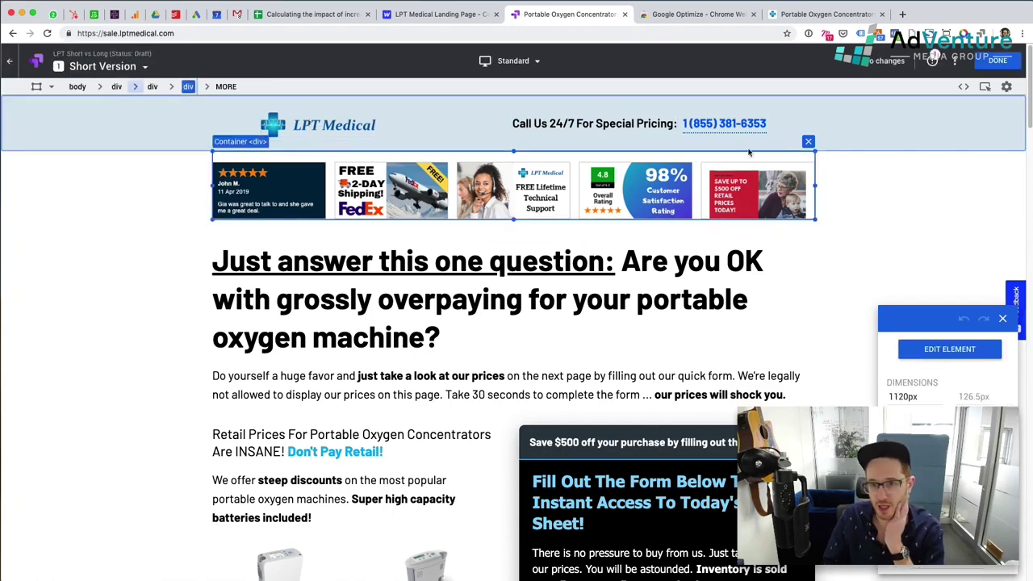
{"action": "left_click", "coordinate": [108, 351]}
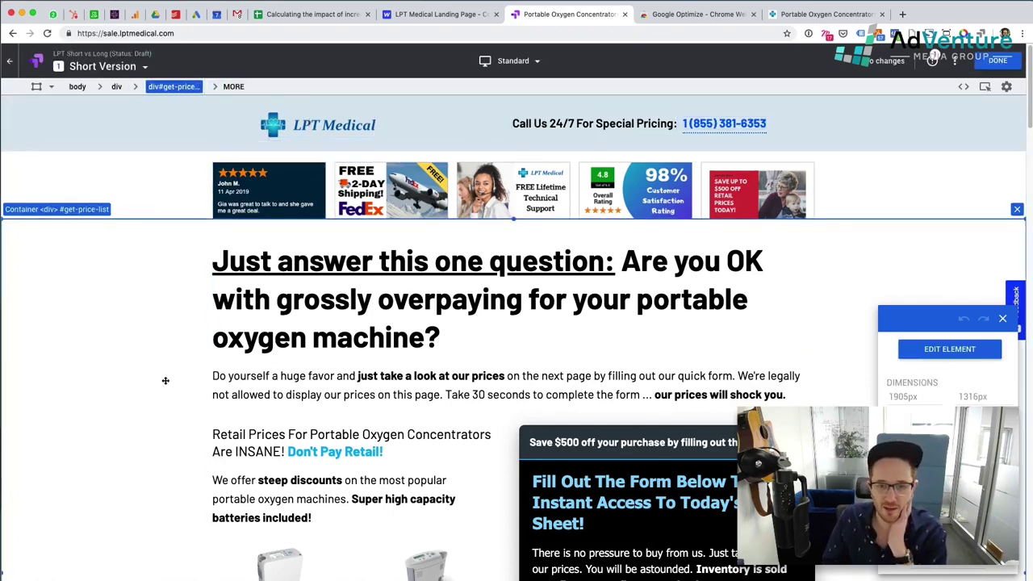
Remove the "Limited time sale on our ultra lightweight portable oxygen concentrators" section from the variant page
{"action": "scroll", "coordinate": [164, 379], "scroll_direction": "down", "scroll_amount": 3}
{"action": "scroll", "coordinate": [164, 378], "scroll_direction": "down", "scroll_amount": 10}
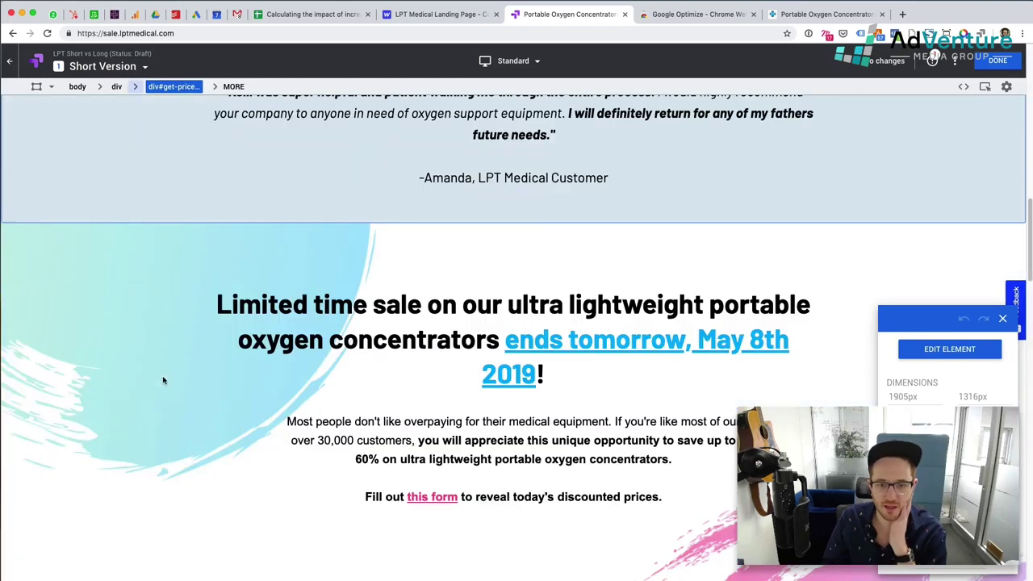
{"action": "left_click", "coordinate": [78, 246]}
{"action": "scroll", "coordinate": [85, 250], "scroll_direction": "down", "scroll_amount": 2}
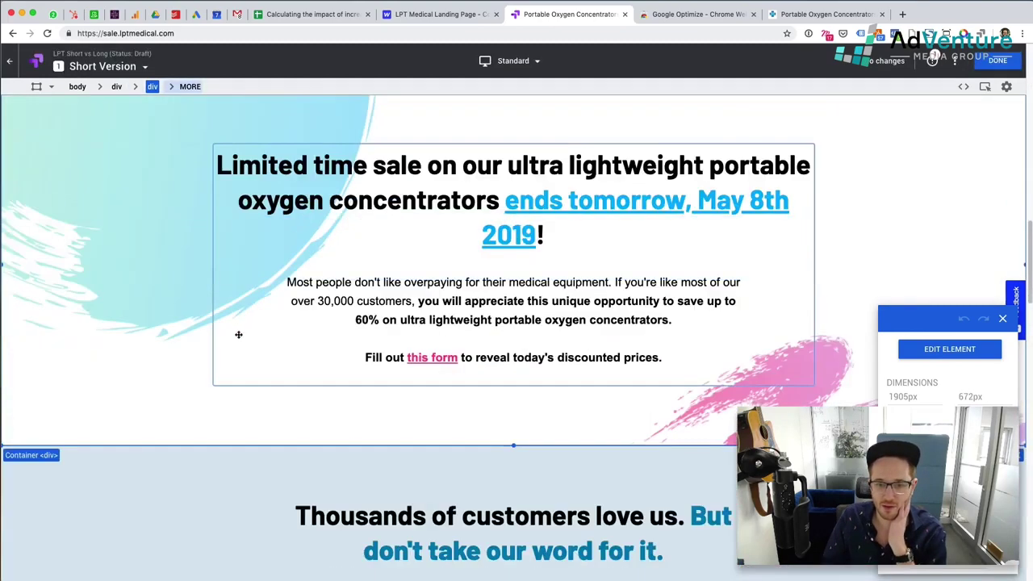
{"action": "left_click", "coordinate": [918, 355]}
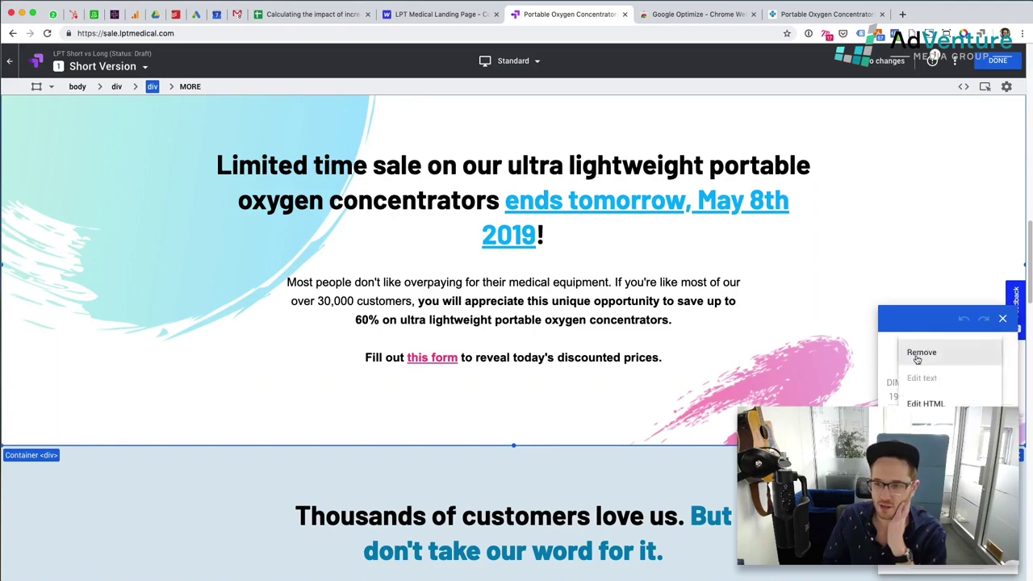
{"action": "left_click", "coordinate": [958, 361]}
Remove the autumn photo banner of the older couple below the FAQ's section from the variant page
{"action": "scroll", "coordinate": [229, 413], "scroll_direction": "up", "scroll_amount": 6}
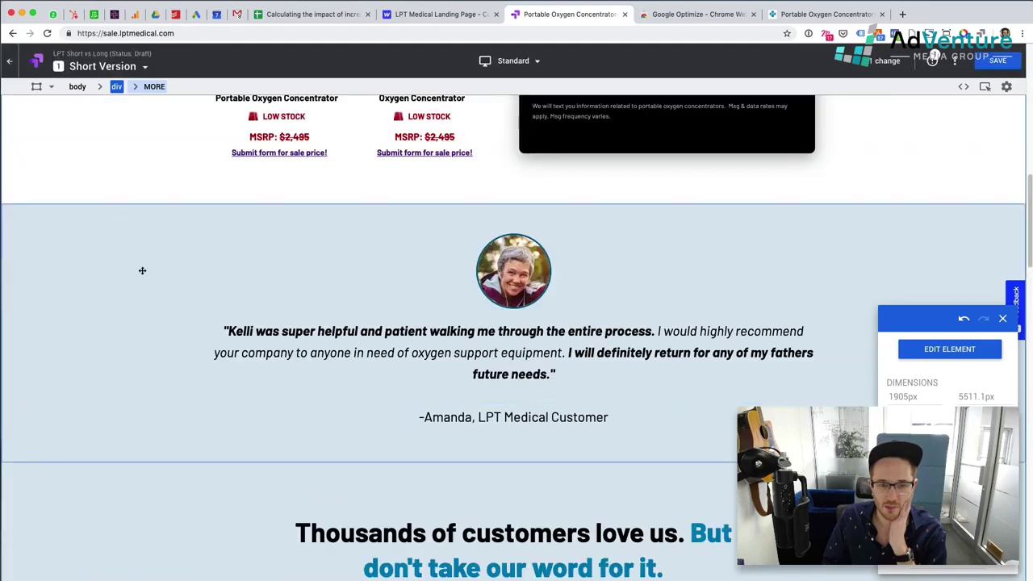
{"action": "scroll", "coordinate": [403, 362], "scroll_direction": "down", "scroll_amount": 3}
{"action": "scroll", "coordinate": [403, 362], "scroll_direction": "down", "scroll_amount": 6}
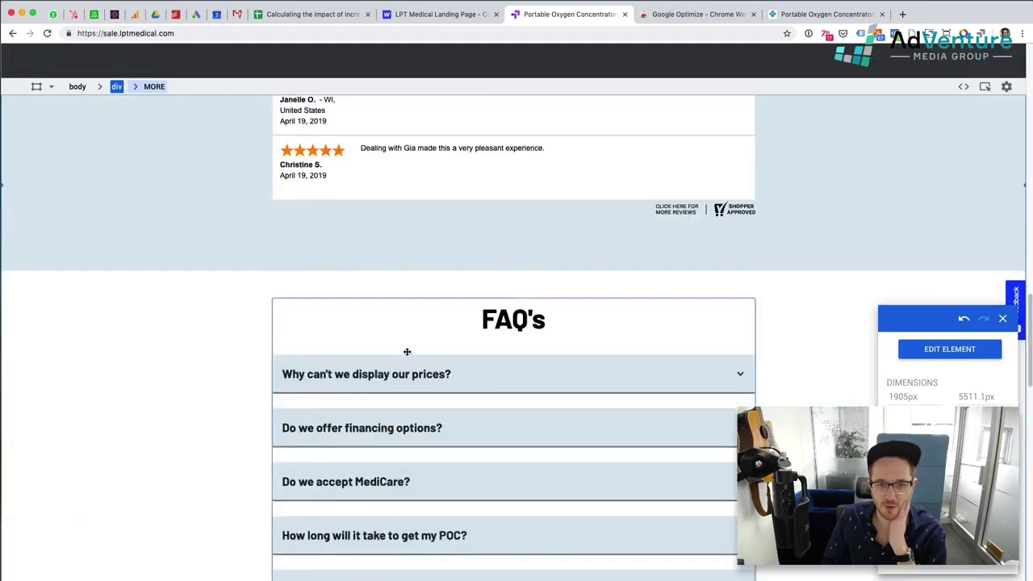
{"action": "scroll", "coordinate": [124, 319], "scroll_direction": "down", "scroll_amount": 5}
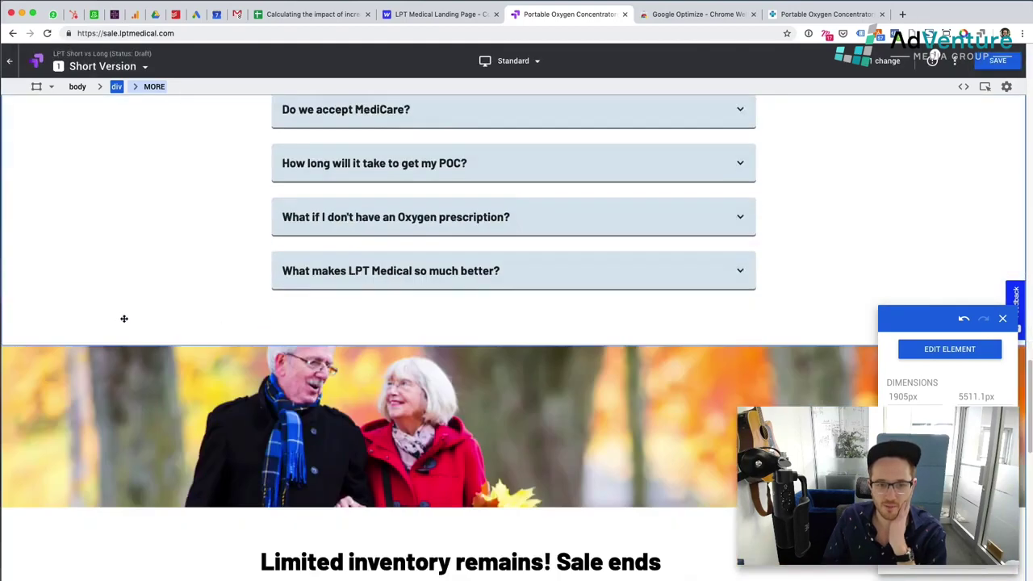
{"action": "left_click", "coordinate": [144, 367]}
{"action": "left_click", "coordinate": [953, 355]}
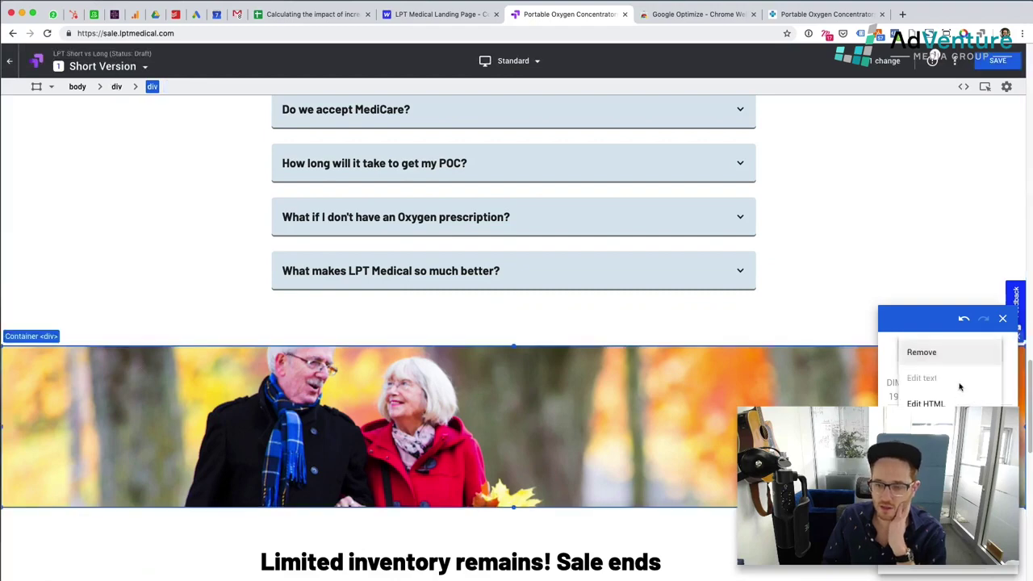
{"action": "left_click", "coordinate": [934, 353]}
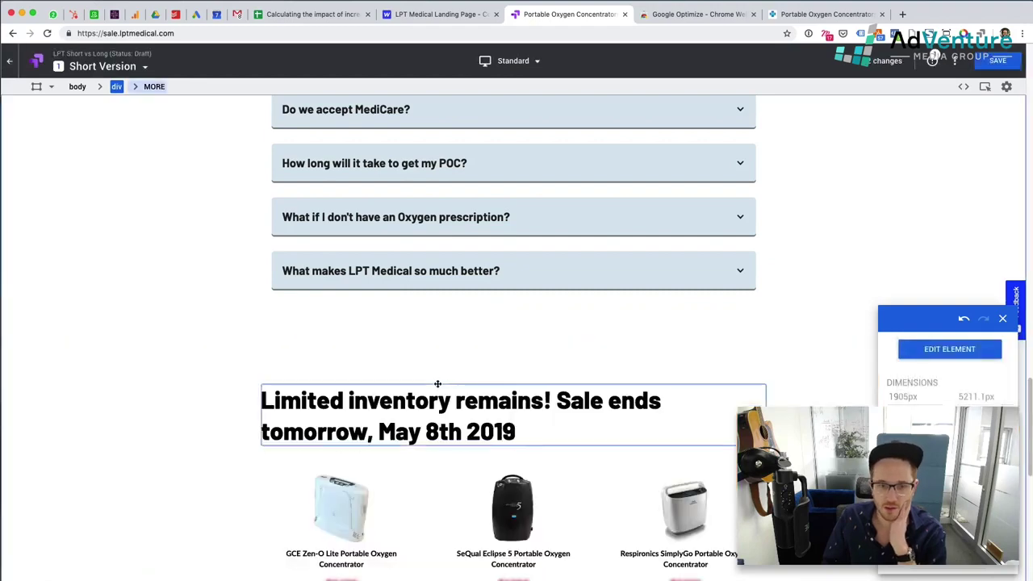
Remove the "Limited inventory remains!" product section above the footer from the variant page
{"action": "left_click", "coordinate": [75, 274]}
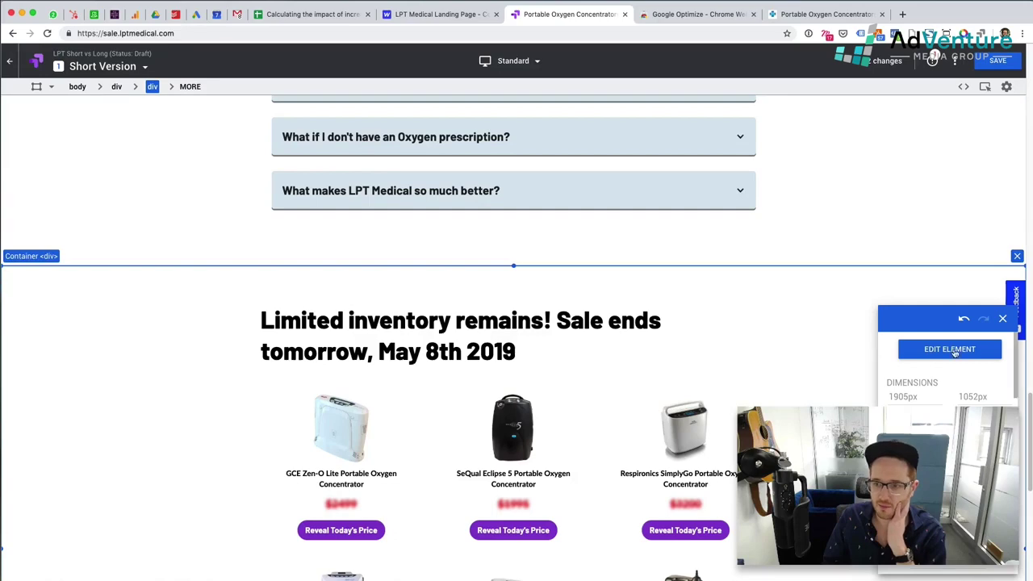
{"action": "left_click", "coordinate": [950, 348]}
{"action": "left_click", "coordinate": [941, 353]}
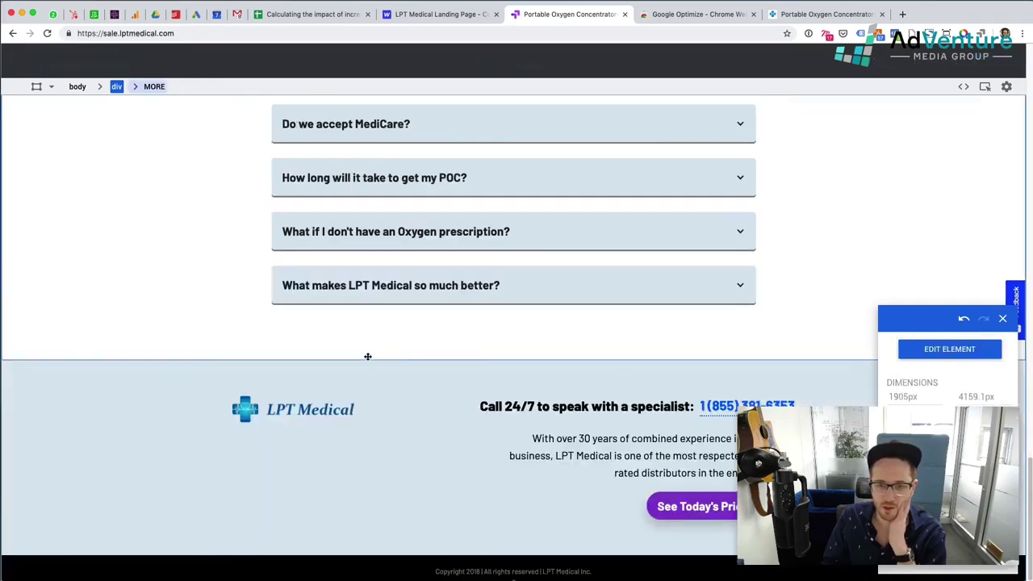
Remove the single customer testimonial section with the round portrait above "Thousands of customers love us" from the variant page
{"action": "scroll", "coordinate": [159, 448], "scroll_direction": "up", "scroll_amount": 3}
{"action": "scroll", "coordinate": [158, 444], "scroll_direction": "up", "scroll_amount": 3}
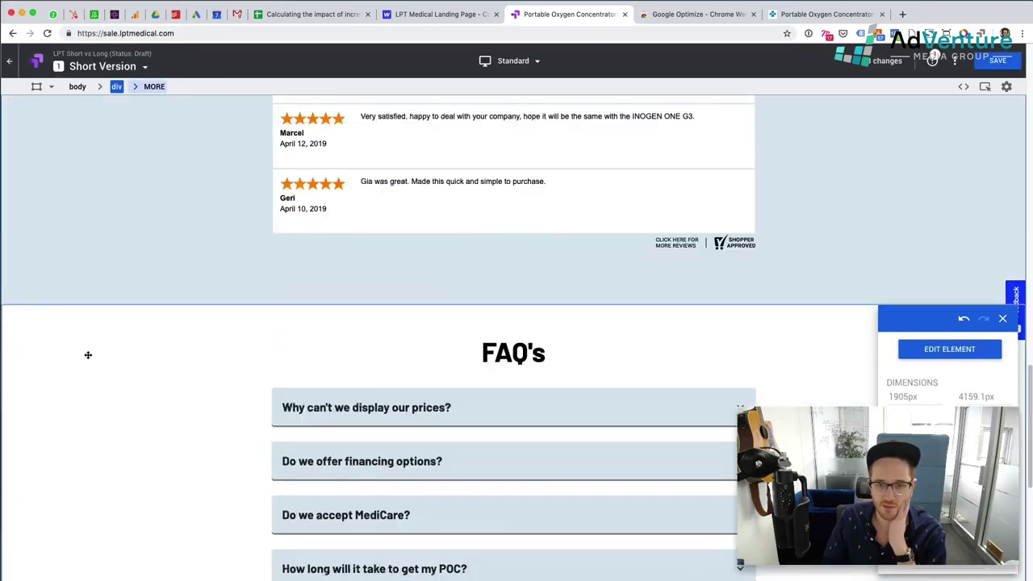
{"action": "scroll", "coordinate": [107, 326], "scroll_direction": "up", "scroll_amount": 6}
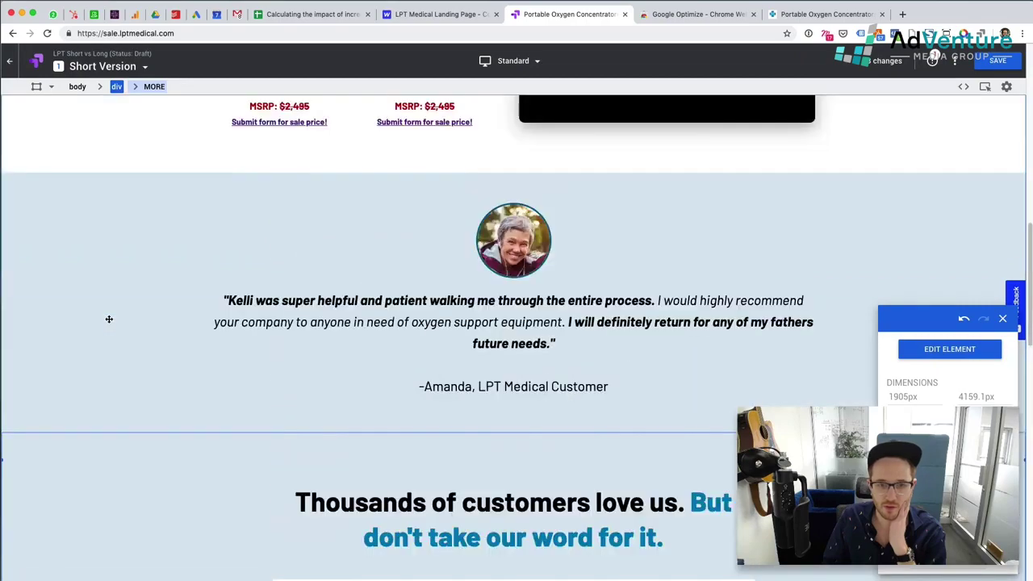
{"action": "scroll", "coordinate": [108, 321], "scroll_direction": "up", "scroll_amount": 3}
{"action": "scroll", "coordinate": [134, 317], "scroll_direction": "down", "scroll_amount": 3}
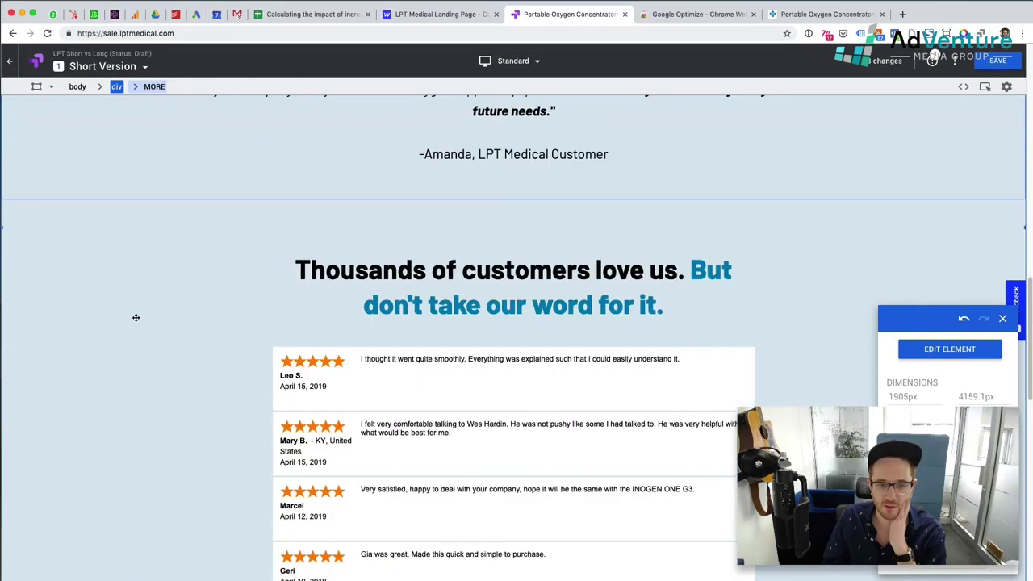
{"action": "scroll", "coordinate": [141, 331], "scroll_direction": "up", "scroll_amount": 3}
{"action": "scroll", "coordinate": [156, 167], "scroll_direction": "up", "scroll_amount": 4}
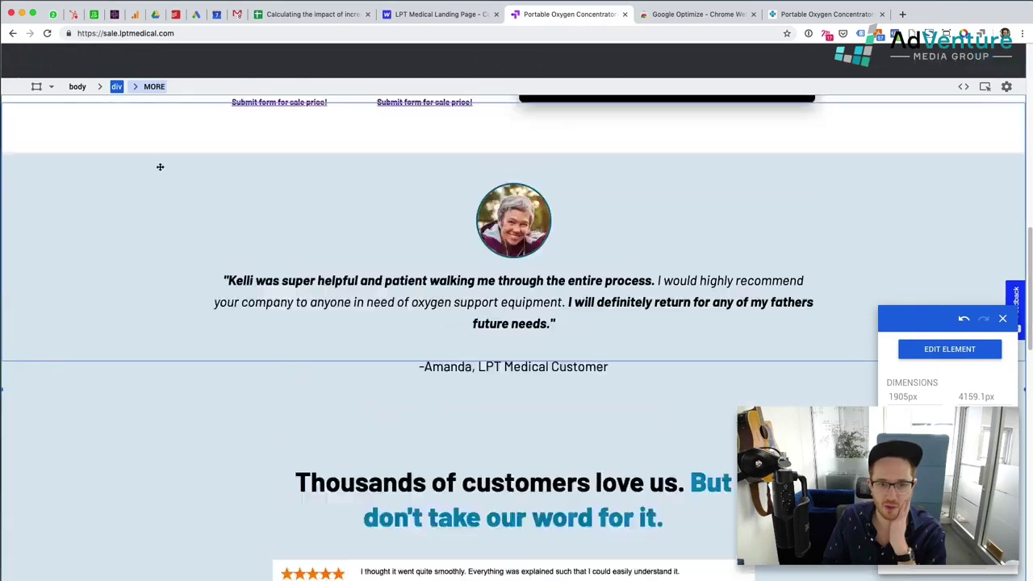
{"action": "scroll", "coordinate": [149, 435], "scroll_direction": "down", "scroll_amount": 3}
{"action": "scroll", "coordinate": [166, 420], "scroll_direction": "down", "scroll_amount": 3}
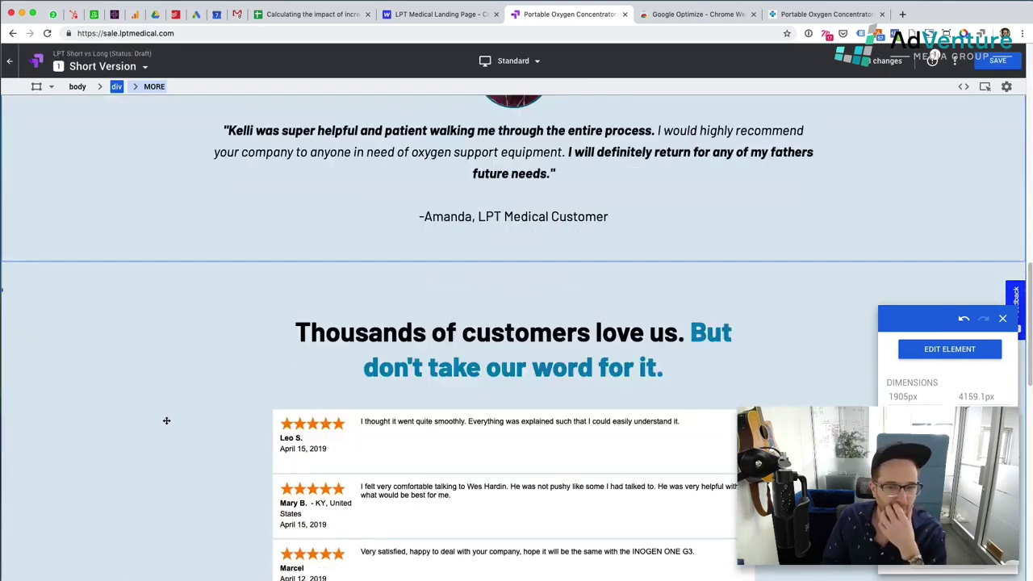
{"action": "scroll", "coordinate": [166, 421], "scroll_direction": "down", "scroll_amount": 3}
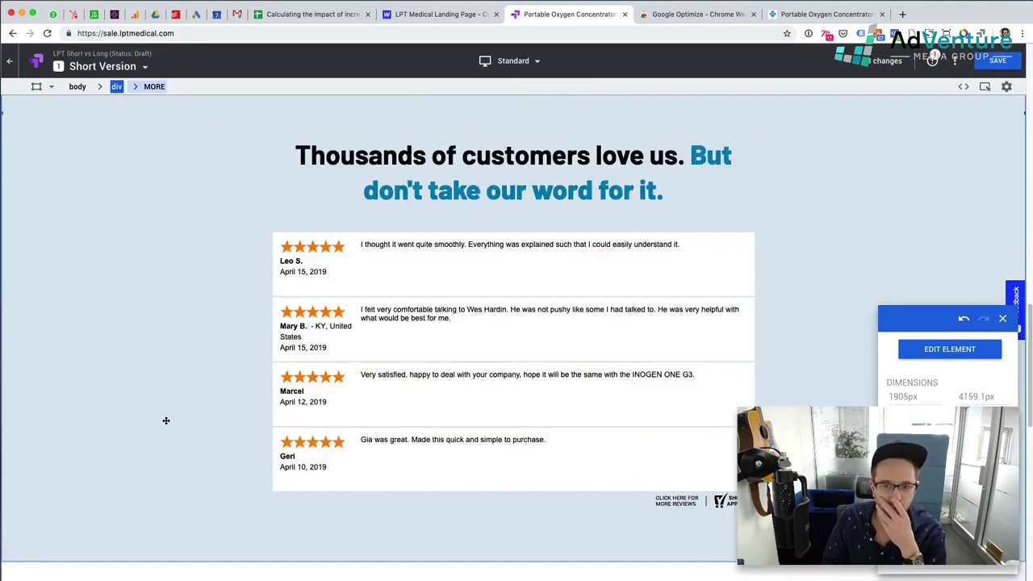
{"action": "scroll", "coordinate": [167, 420], "scroll_direction": "up", "scroll_amount": 5}
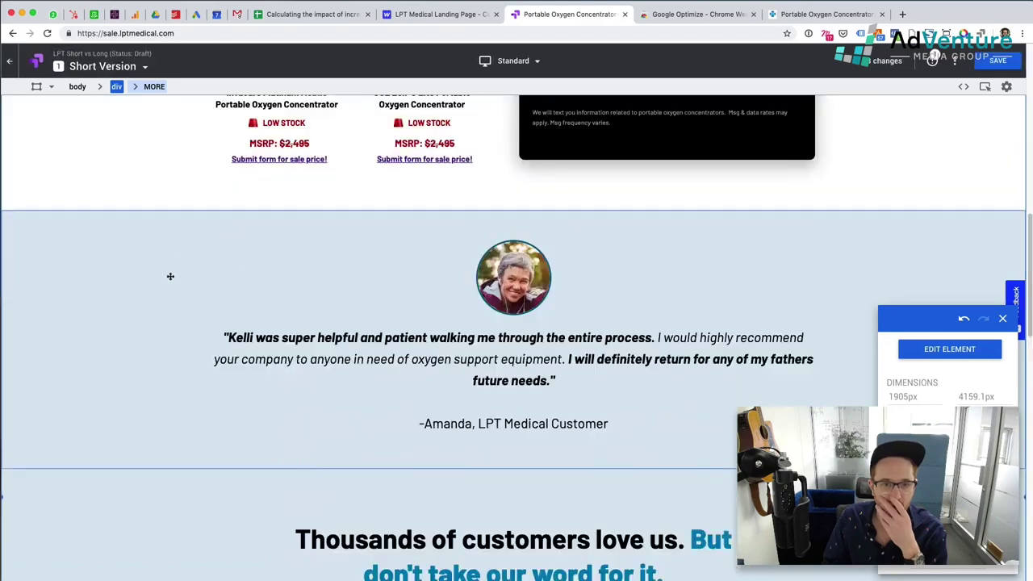
{"action": "left_click", "coordinate": [170, 276]}
{"action": "left_click", "coordinate": [951, 354]}
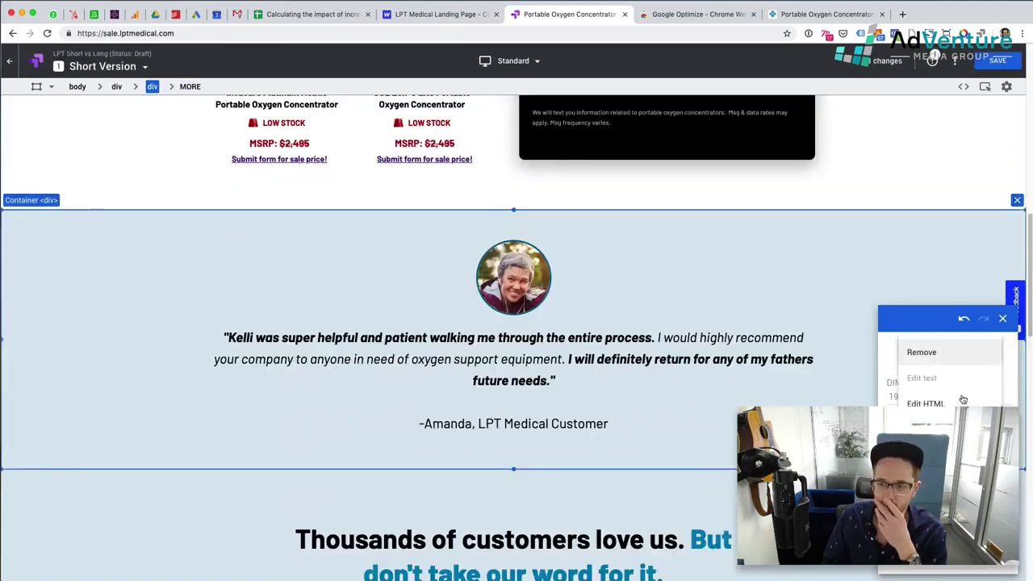
{"action": "left_click", "coordinate": [929, 355]}
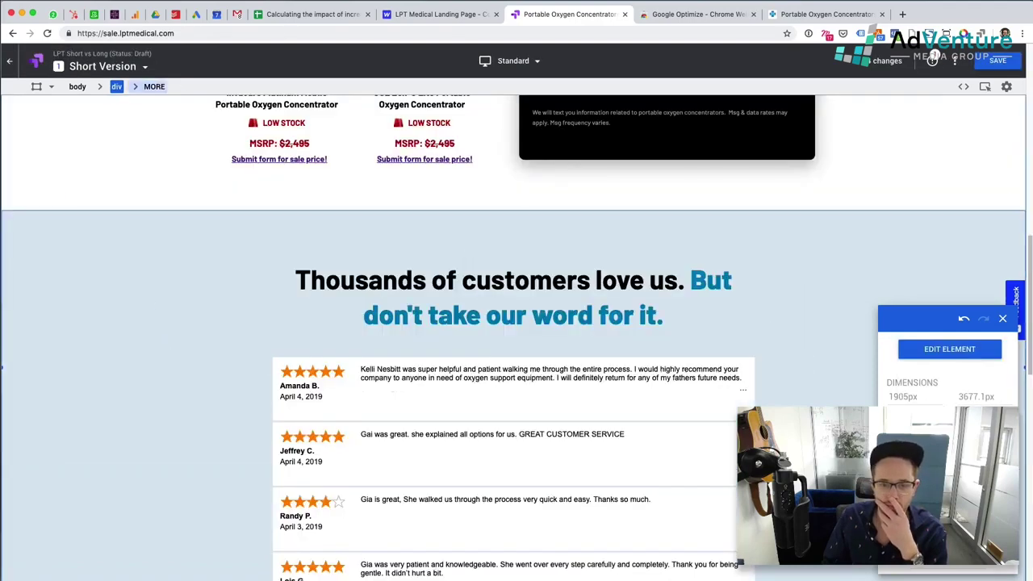
Remove the row of promotional badges between the page header and the main headline from the variant page
{"action": "scroll", "coordinate": [513, 322], "scroll_direction": "down", "scroll_amount": 10}
{"action": "scroll", "coordinate": [513, 323], "scroll_direction": "up", "scroll_amount": 7}
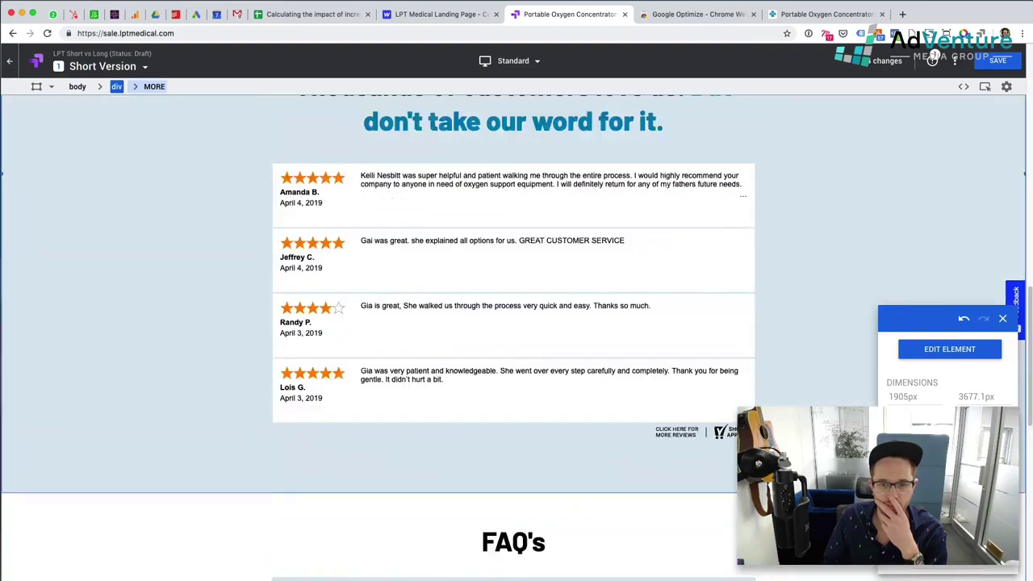
{"action": "scroll", "coordinate": [513, 323], "scroll_direction": "up", "scroll_amount": 10}
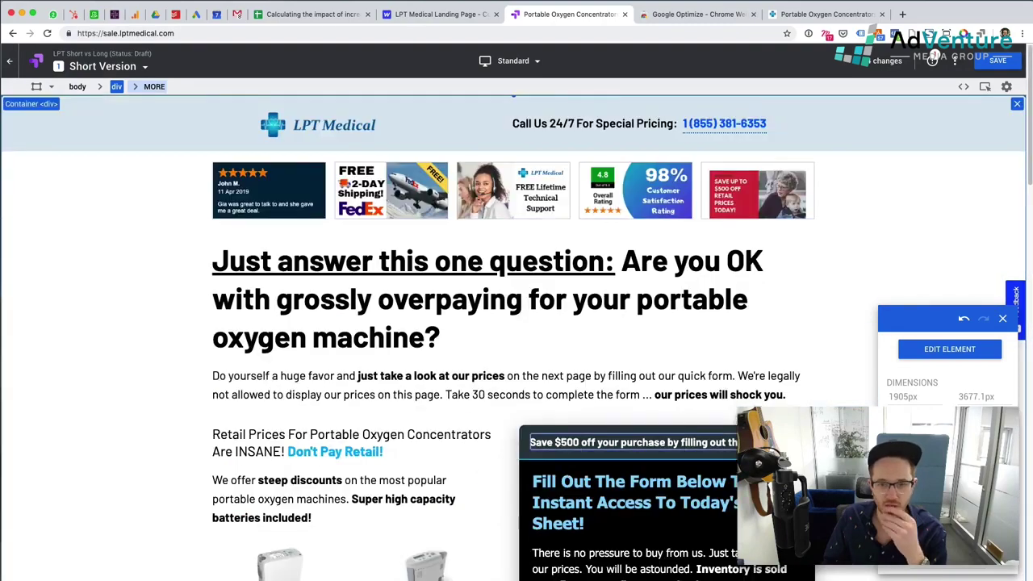
{"action": "left_click", "coordinate": [102, 184]}
{"action": "left_click", "coordinate": [935, 353]}
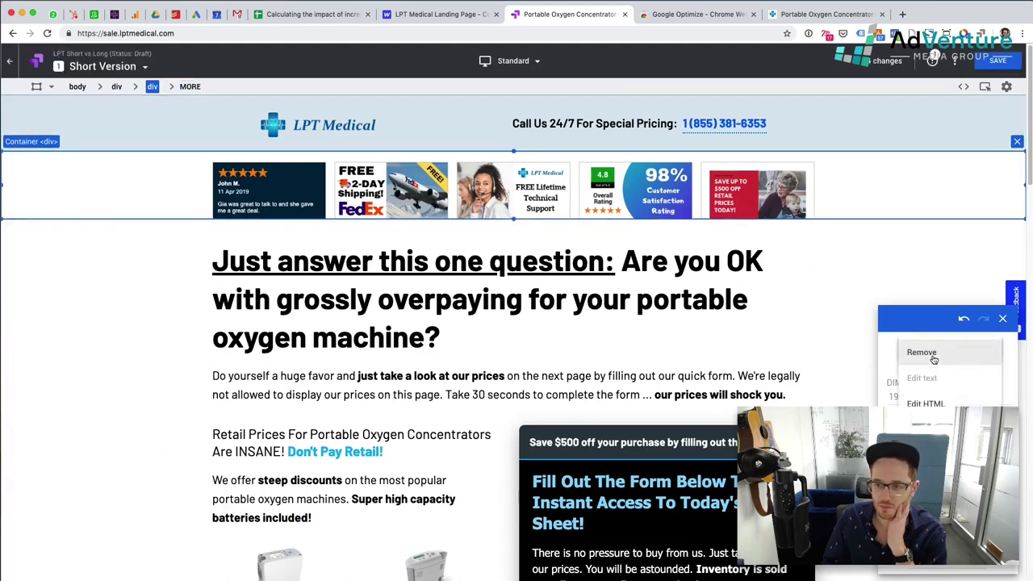
{"action": "left_click", "coordinate": [925, 353]}
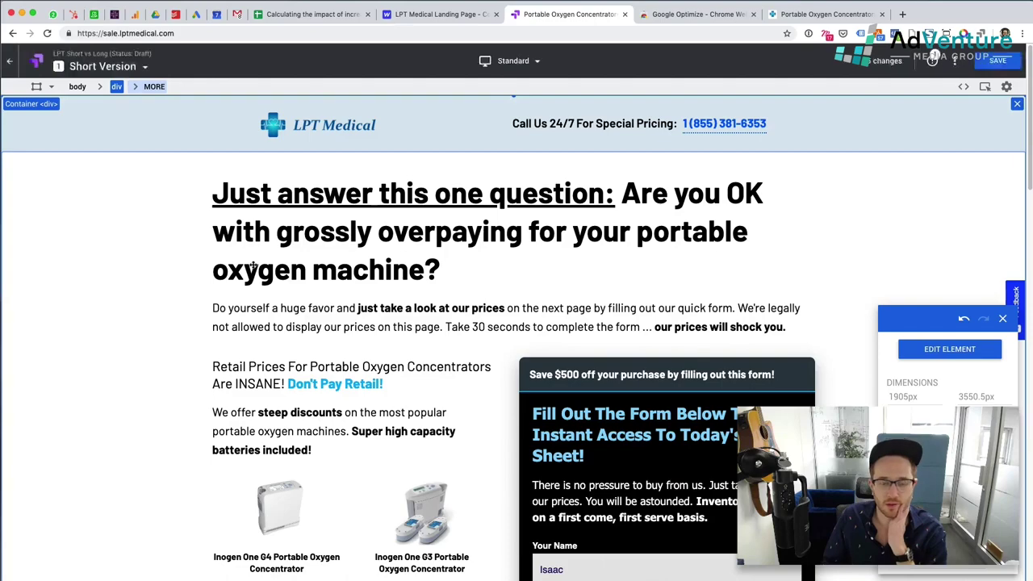
Review the shortened variant page from the headline and form through the reviews and FAQ's to the footer
{"action": "scroll", "coordinate": [101, 388], "scroll_direction": "down", "scroll_amount": 3}
{"action": "scroll", "coordinate": [107, 386], "scroll_direction": "up", "scroll_amount": 2}
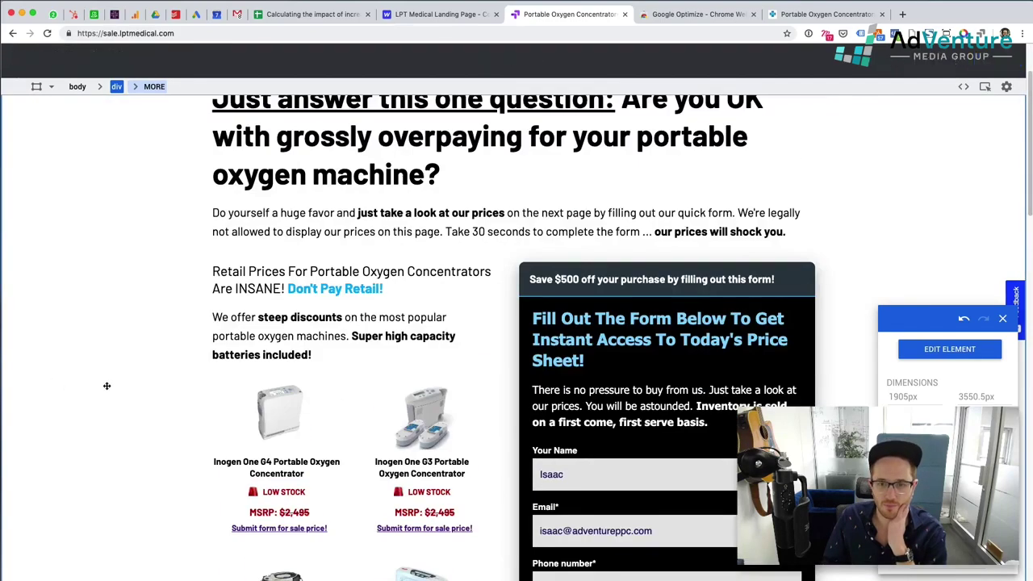
{"action": "scroll", "coordinate": [106, 386], "scroll_direction": "down", "scroll_amount": 2}
{"action": "scroll", "coordinate": [105, 387], "scroll_direction": "down", "scroll_amount": 3}
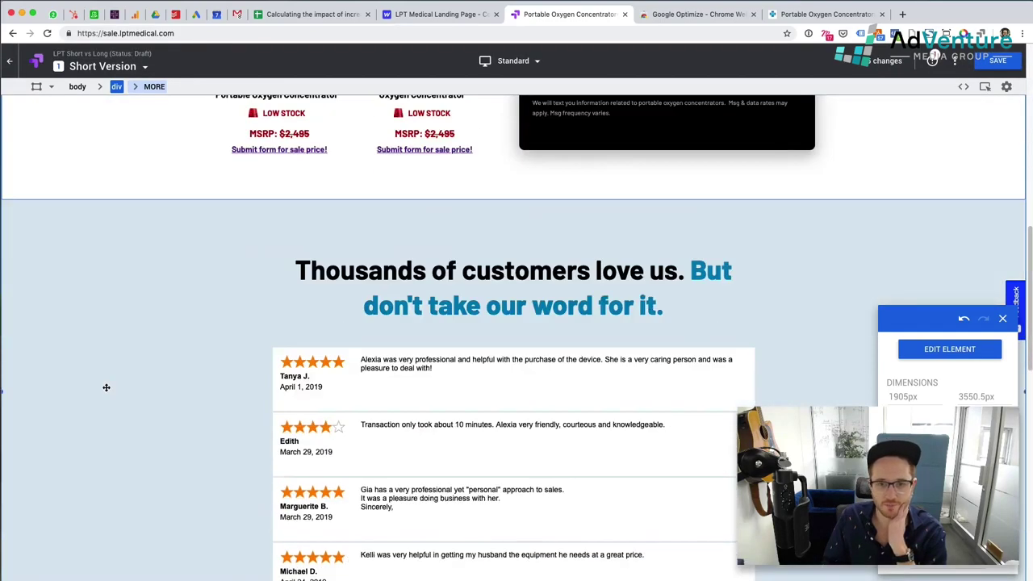
{"action": "scroll", "coordinate": [106, 388], "scroll_direction": "down", "scroll_amount": 3}
{"action": "scroll", "coordinate": [105, 387], "scroll_direction": "up", "scroll_amount": 2}
{"action": "scroll", "coordinate": [106, 386], "scroll_direction": "down", "scroll_amount": 4}
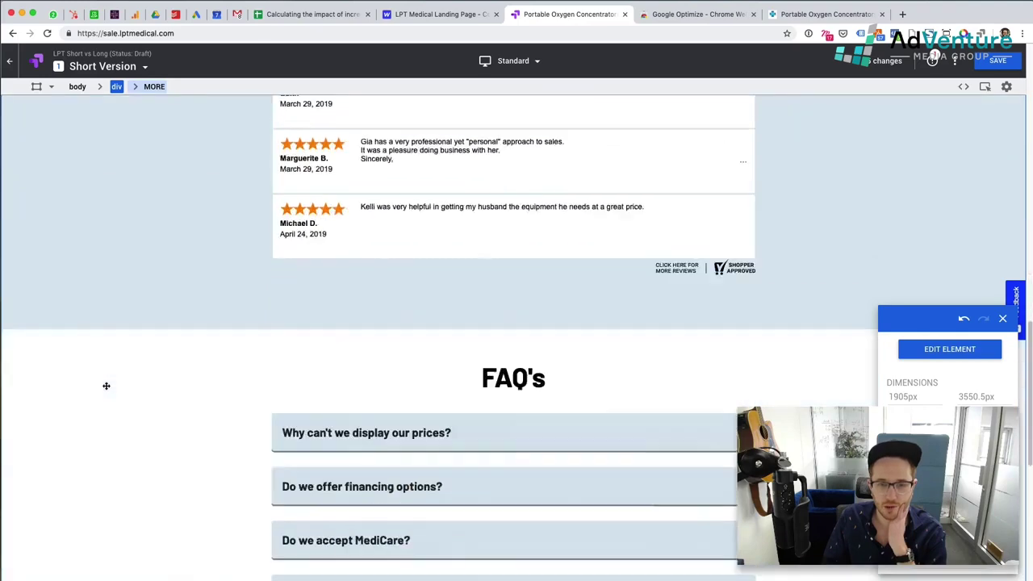
{"action": "scroll", "coordinate": [106, 386], "scroll_direction": "down", "scroll_amount": 5}
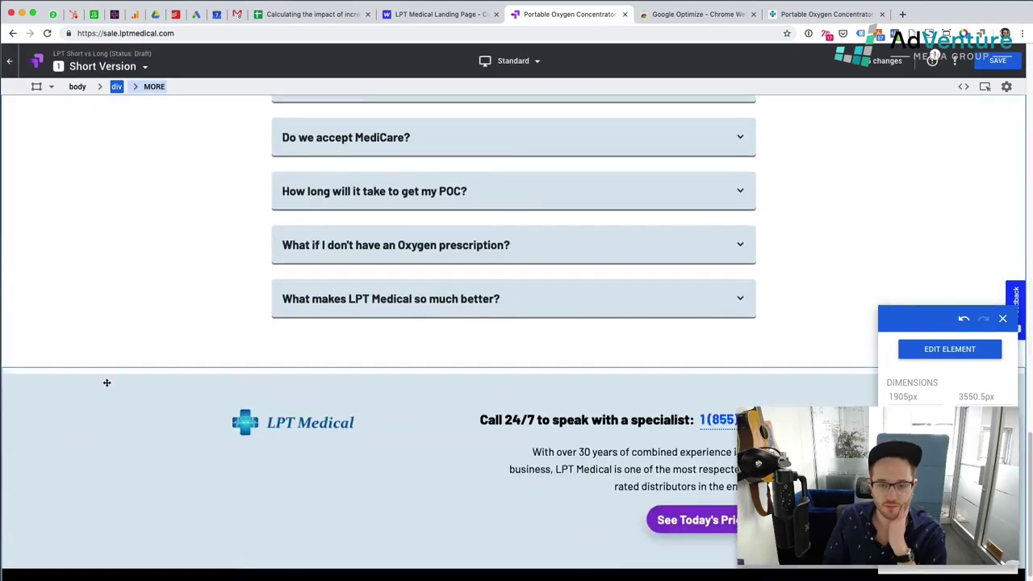
{"action": "scroll", "coordinate": [107, 383], "scroll_direction": "up", "scroll_amount": 1}
{"action": "scroll", "coordinate": [107, 383], "scroll_direction": "down", "scroll_amount": 1}
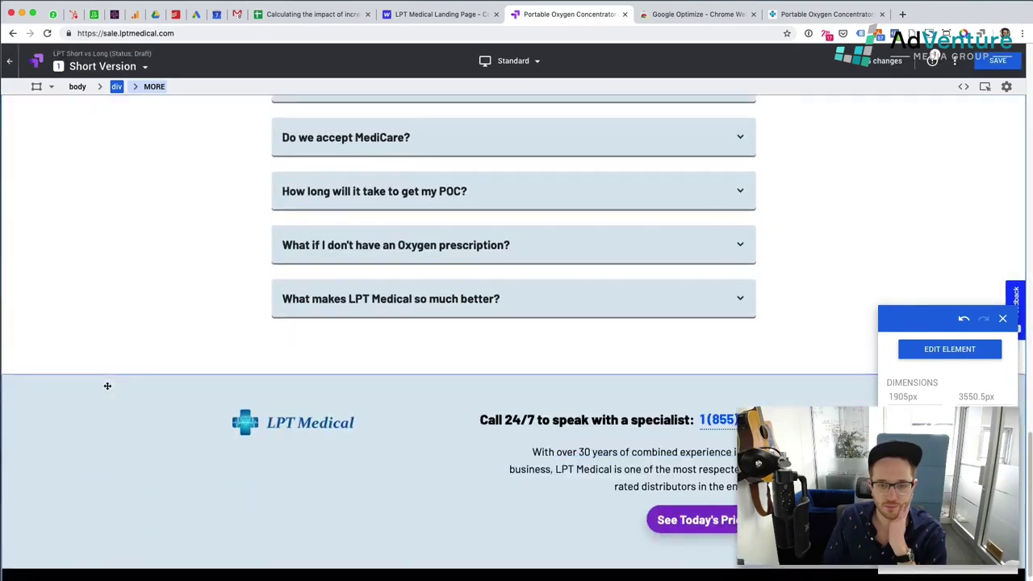
{"action": "scroll", "coordinate": [108, 380], "scroll_direction": "up", "scroll_amount": 3}
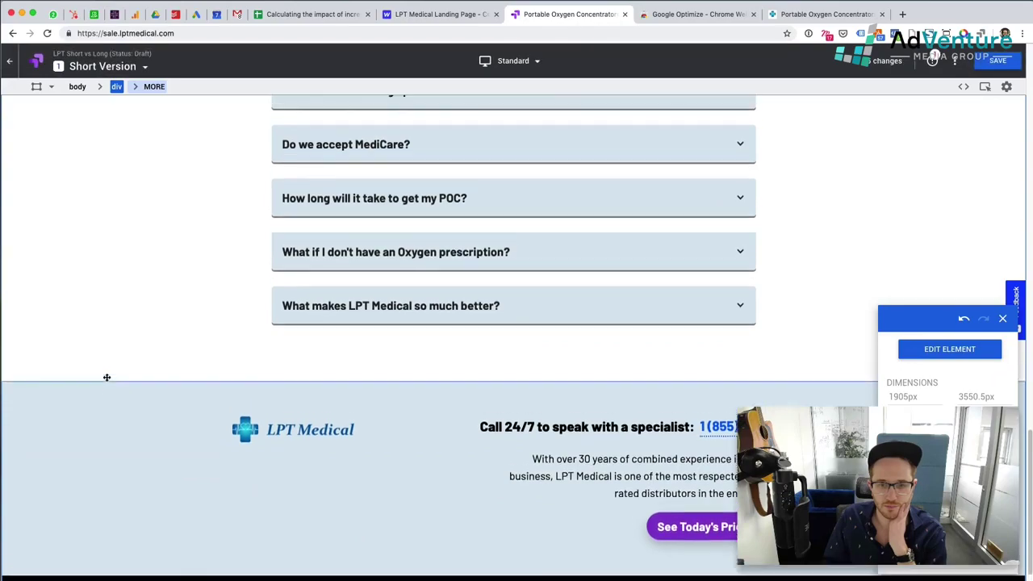
{"action": "scroll", "coordinate": [109, 382], "scroll_direction": "up", "scroll_amount": 10}
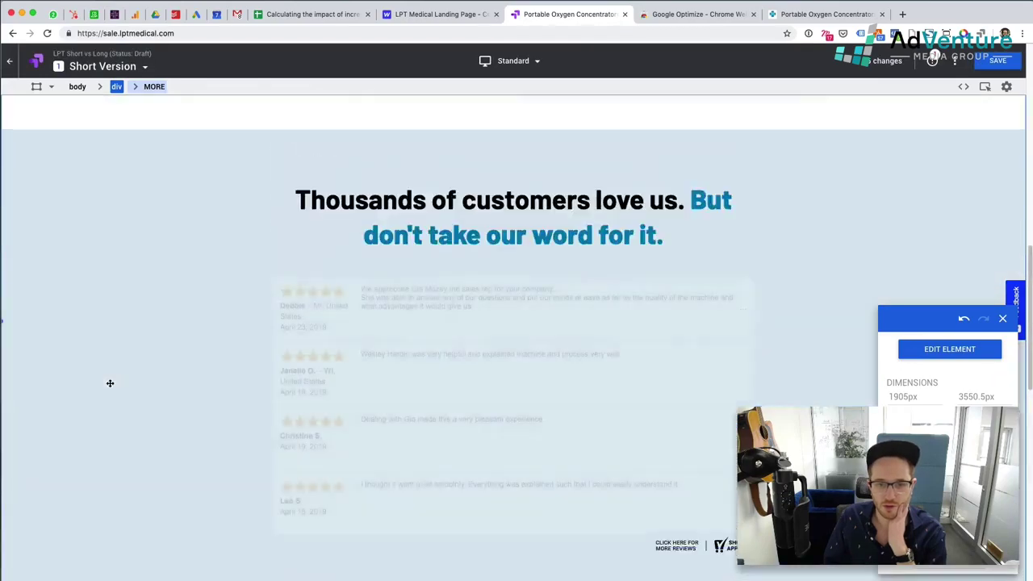
{"action": "scroll", "coordinate": [110, 384], "scroll_direction": "up", "scroll_amount": 1}
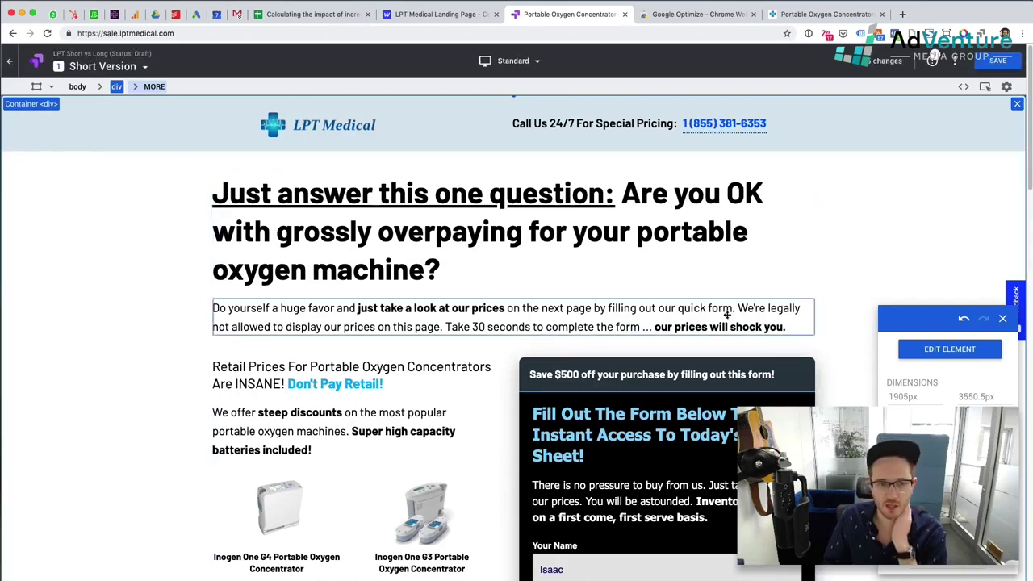
{"action": "left_click", "coordinate": [1003, 318]}
{"action": "scroll", "coordinate": [986, 332], "scroll_direction": "down", "scroll_amount": 15}
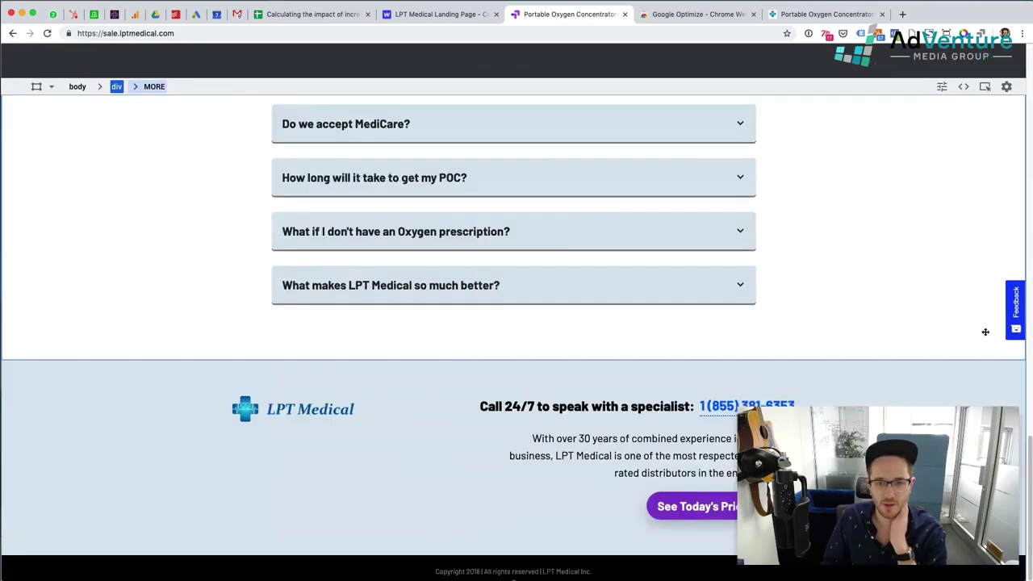
{"action": "scroll", "coordinate": [986, 332], "scroll_direction": "up", "scroll_amount": 15}
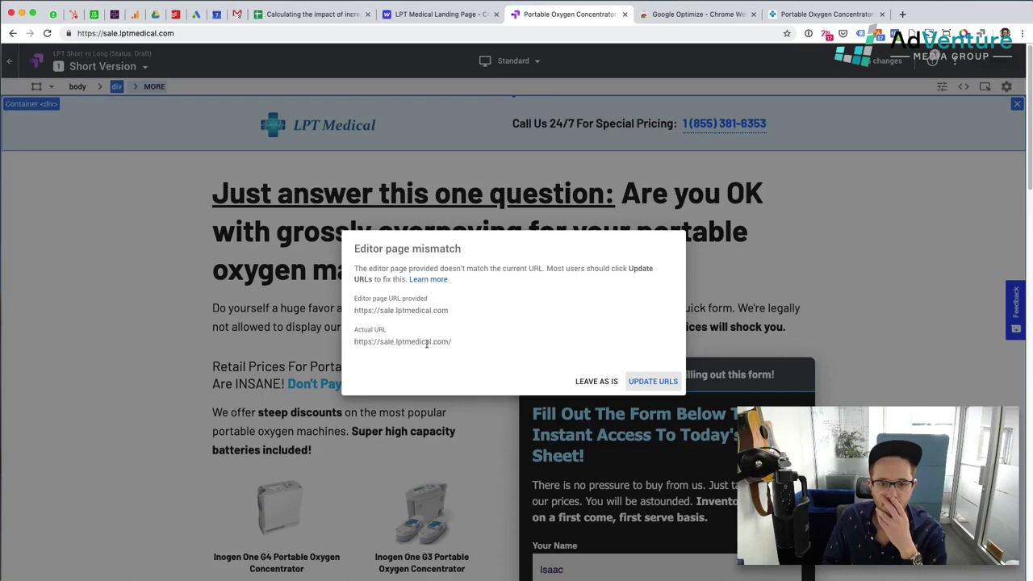
{"action": "left_click", "coordinate": [629, 382]}
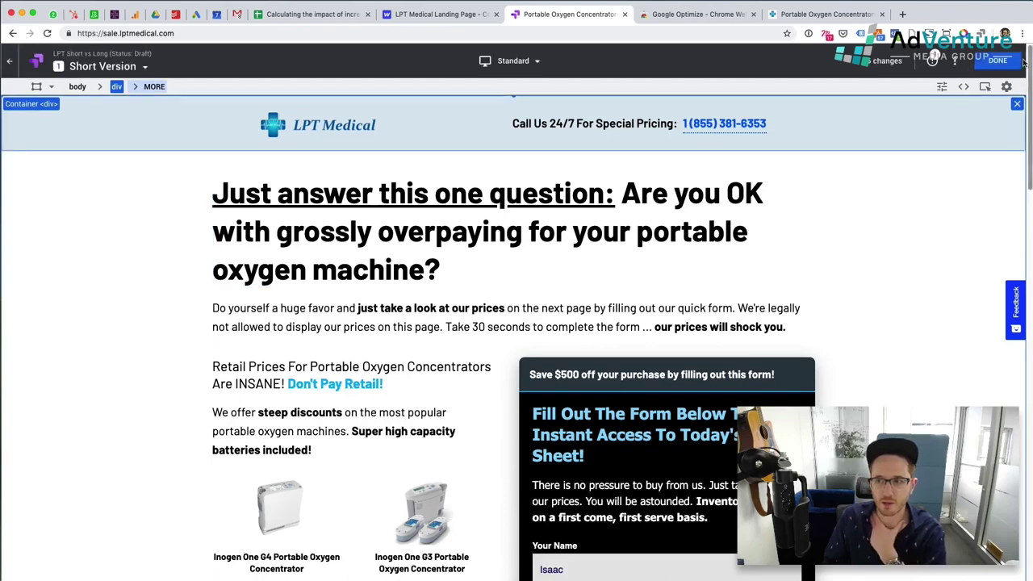
{"action": "left_click", "coordinate": [999, 63]}
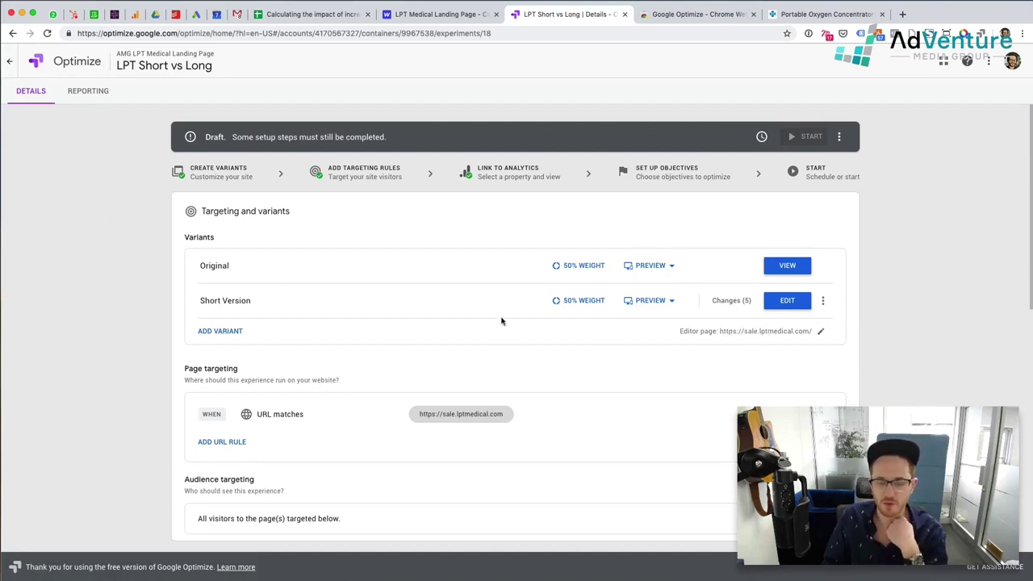
Look over the rule types available for customizing the experience's audience targeting, and close the chooser without adding a rule
{"action": "scroll", "coordinate": [429, 334], "scroll_direction": "down", "scroll_amount": 1}
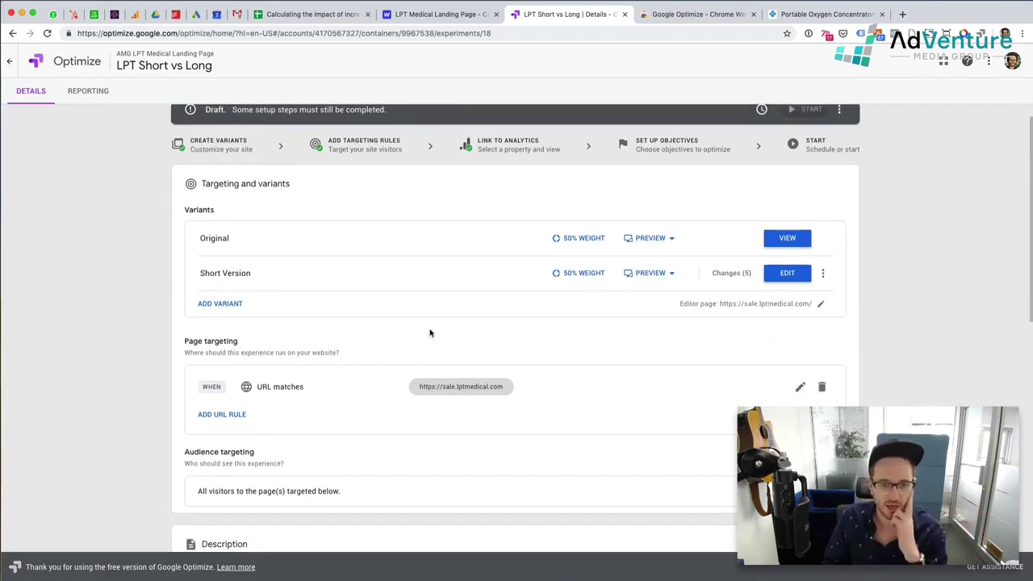
{"action": "scroll", "coordinate": [323, 371], "scroll_direction": "down", "scroll_amount": 3}
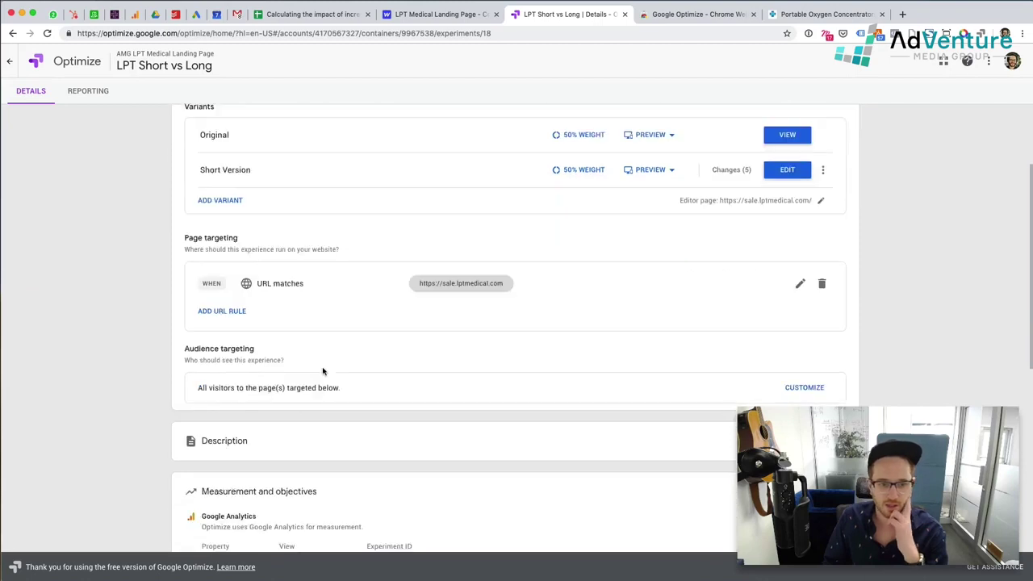
{"action": "scroll", "coordinate": [679, 402], "scroll_direction": "down", "scroll_amount": 1}
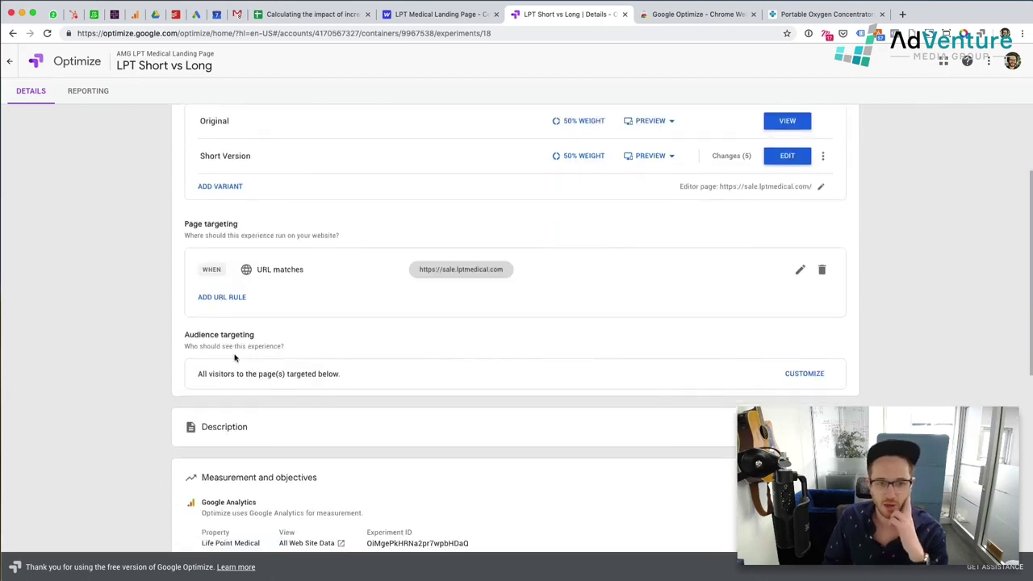
{"action": "left_click", "coordinate": [804, 374]}
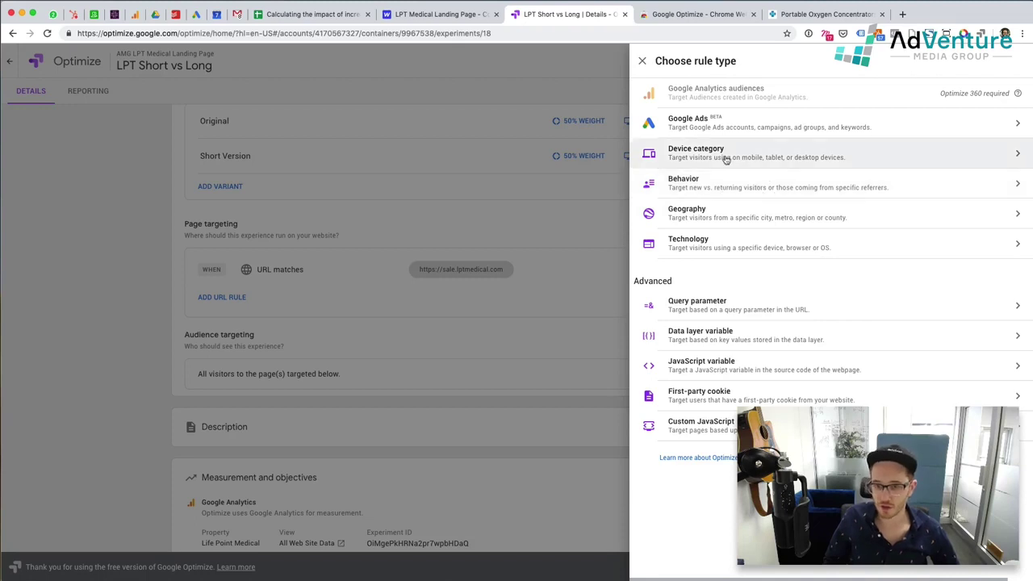
{"action": "left_click", "coordinate": [643, 63]}
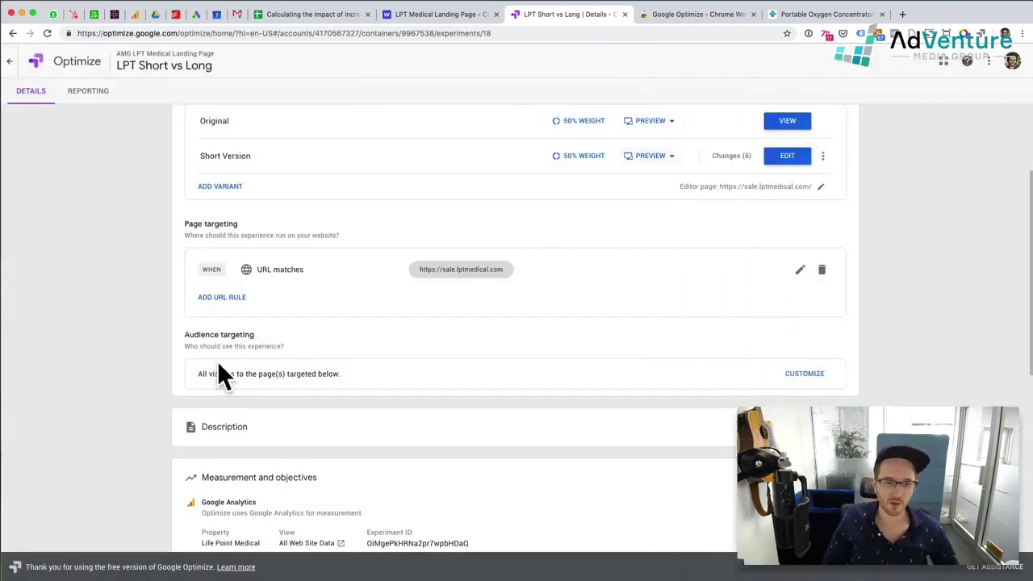
Add the experience description "We want to test a shorter version of the page to see if that increases conversion rate"
{"action": "scroll", "coordinate": [763, 406], "scroll_direction": "down", "scroll_amount": 3}
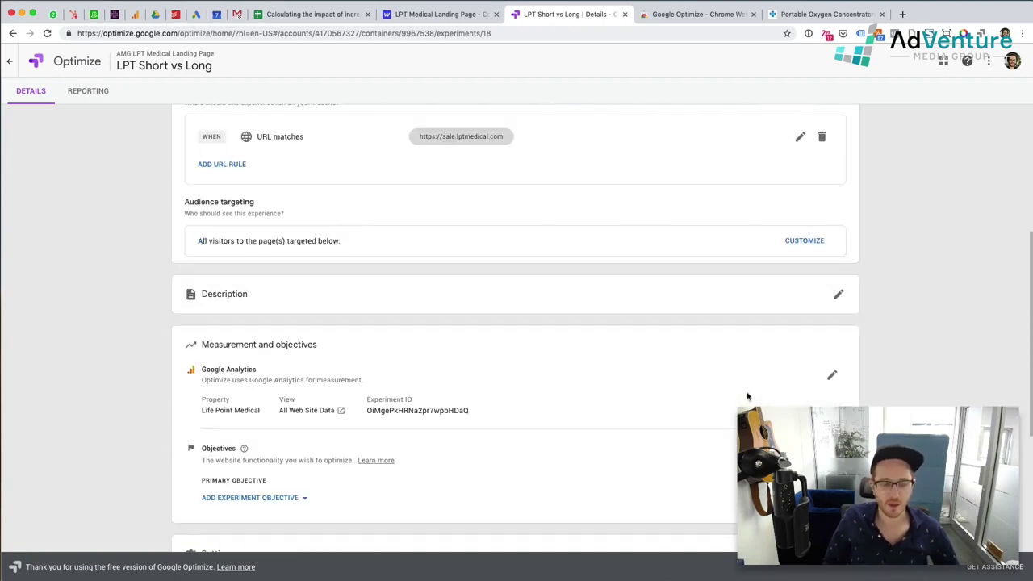
{"action": "scroll", "coordinate": [748, 398], "scroll_direction": "up", "scroll_amount": 1}
{"action": "left_click", "coordinate": [838, 349]}
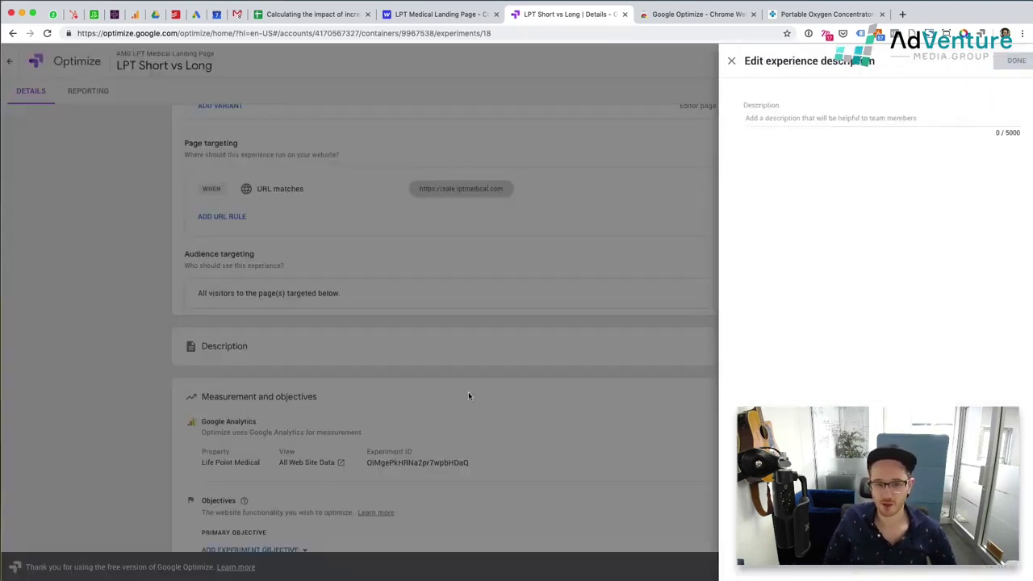
{"action": "left_click", "coordinate": [747, 120]}
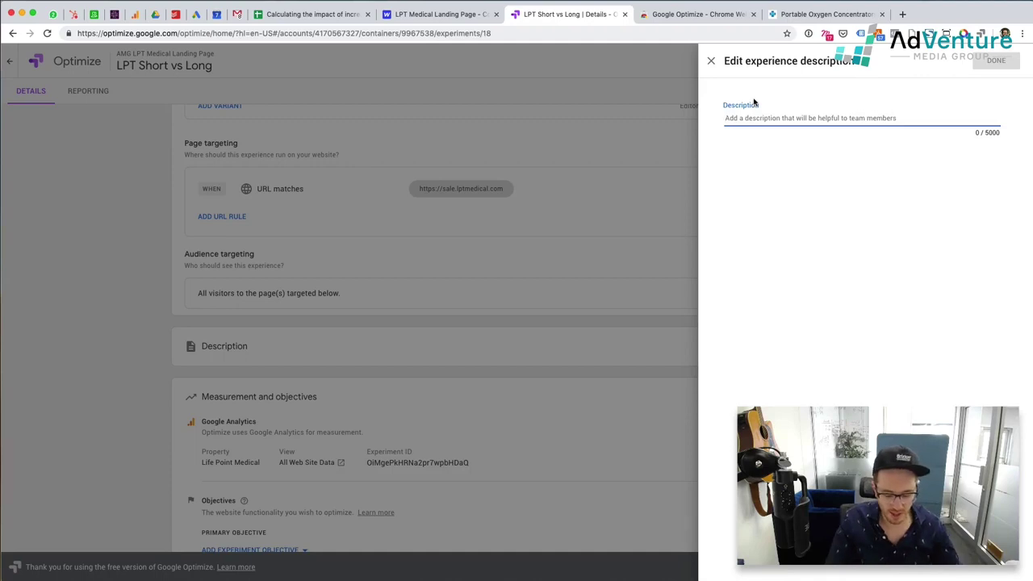
{"action": "type", "text": "We"}
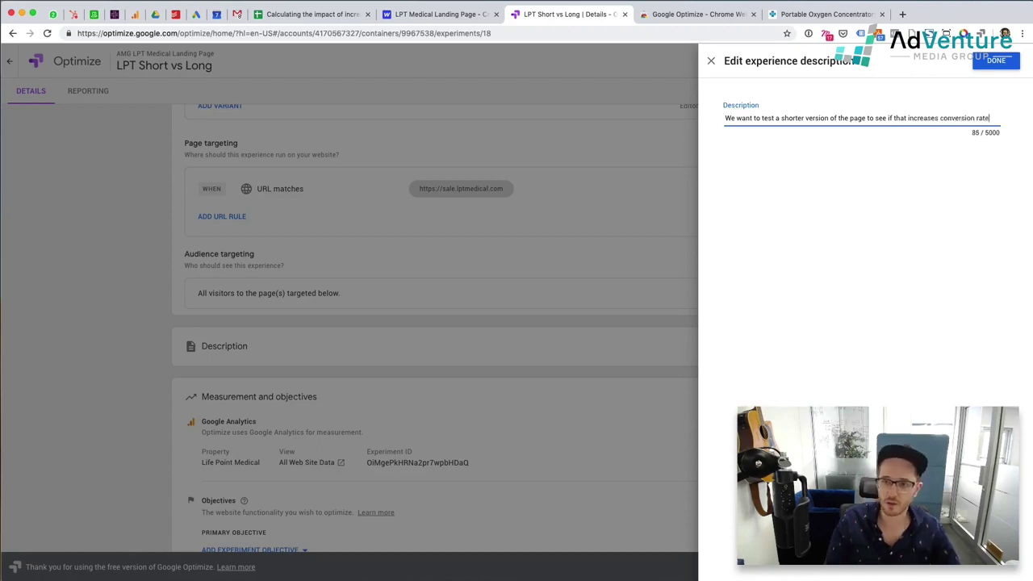
{"action": "left_click", "coordinate": [996, 61]}
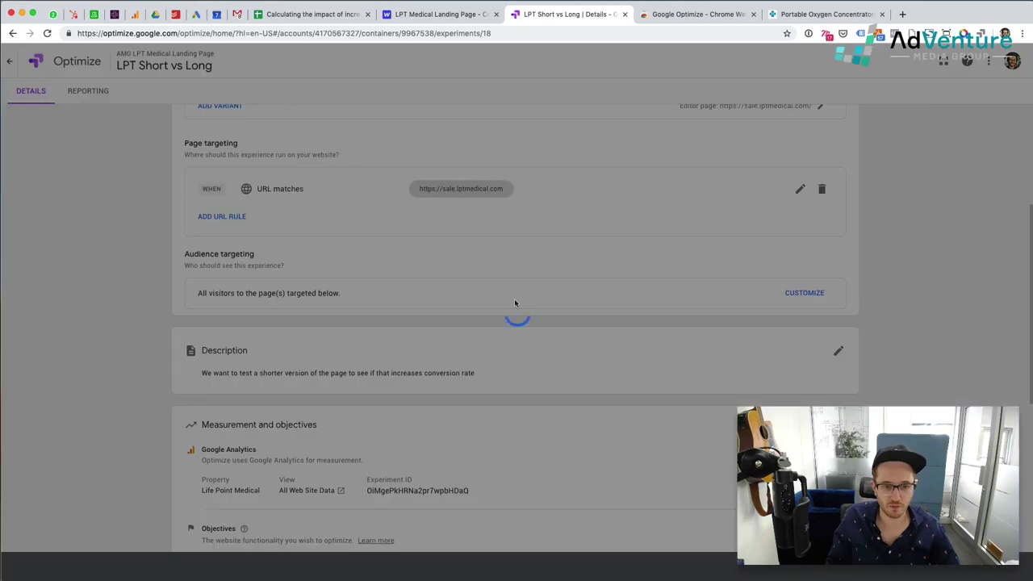
Add AMG Landing Page Conversion (Goal 1 Completions) from the objective list as the experiment's primary objective
{"action": "scroll", "coordinate": [596, 402], "scroll_direction": "down", "scroll_amount": 3}
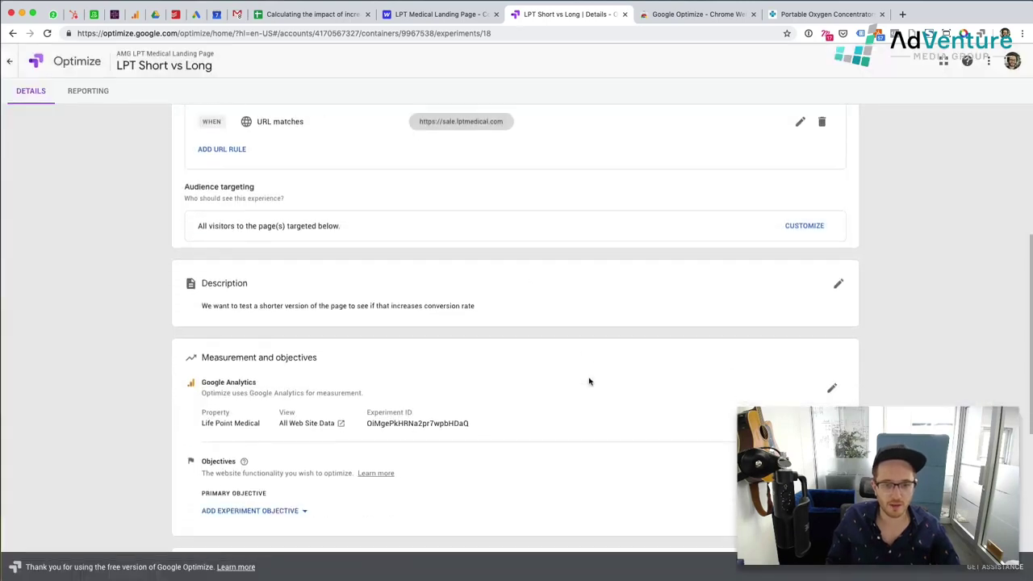
{"action": "scroll", "coordinate": [476, 428], "scroll_direction": "down", "scroll_amount": 3}
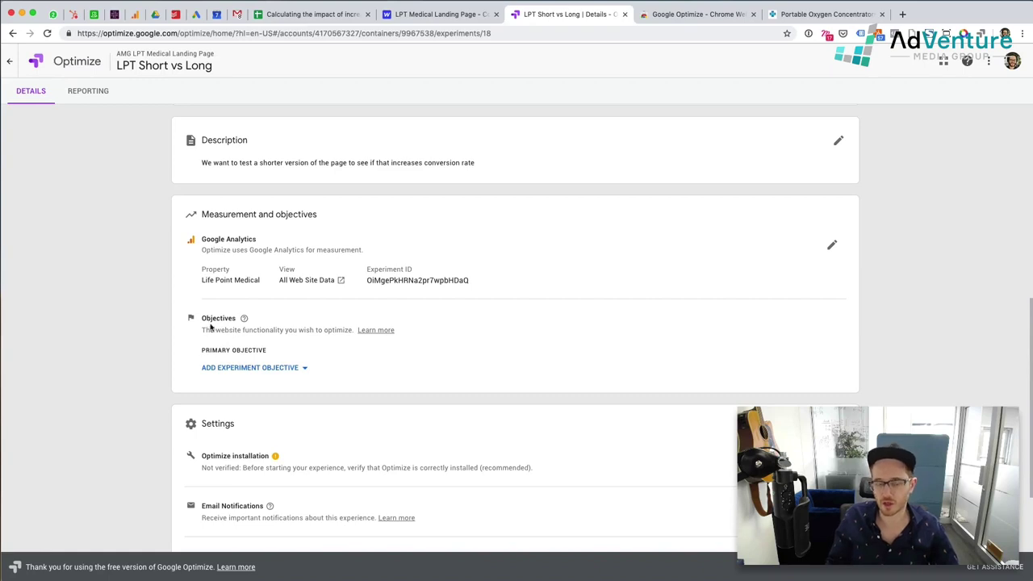
{"action": "scroll", "coordinate": [202, 326], "scroll_direction": "up", "scroll_amount": 1}
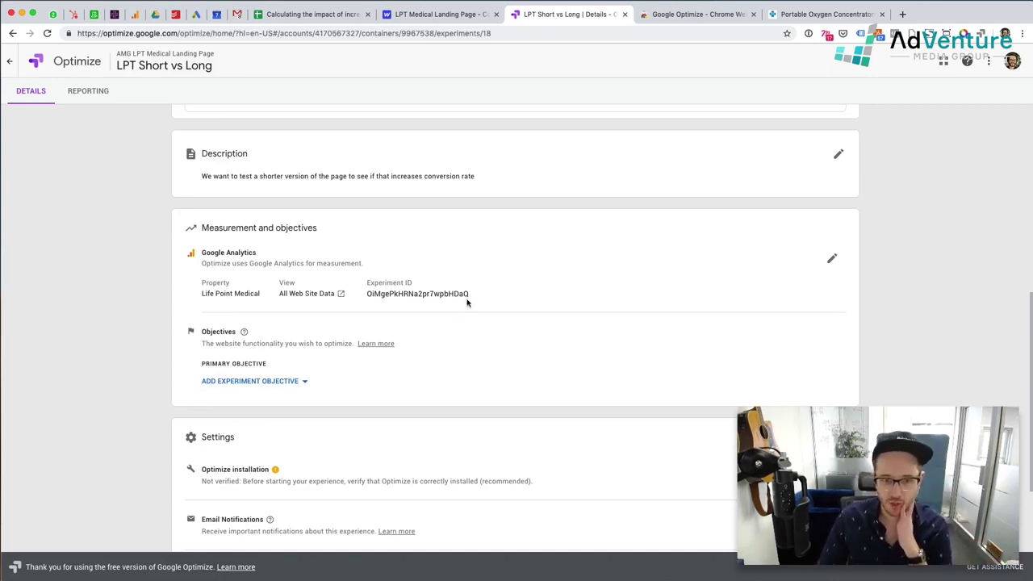
{"action": "left_click", "coordinate": [230, 383]}
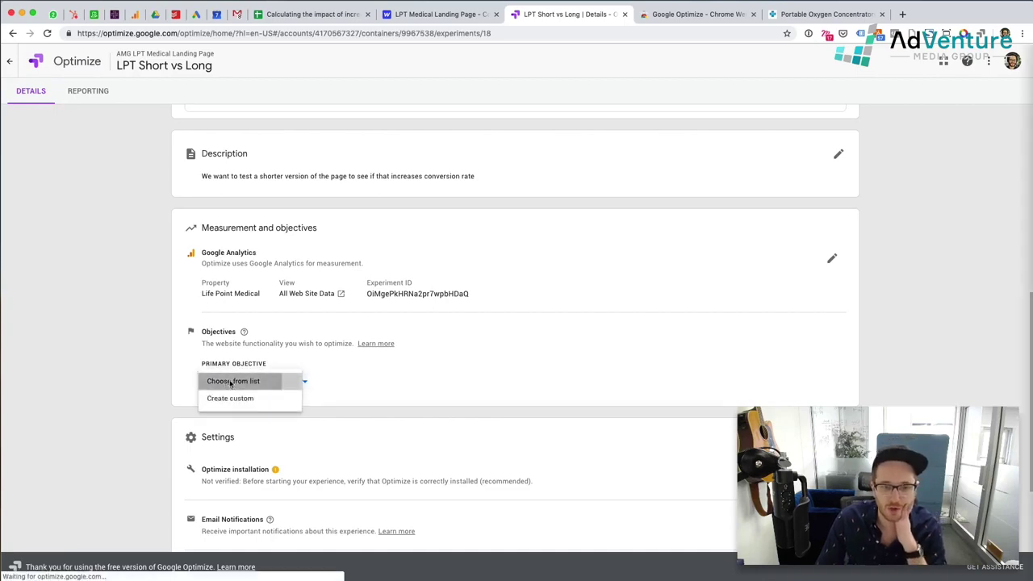
{"action": "left_click", "coordinate": [232, 381]}
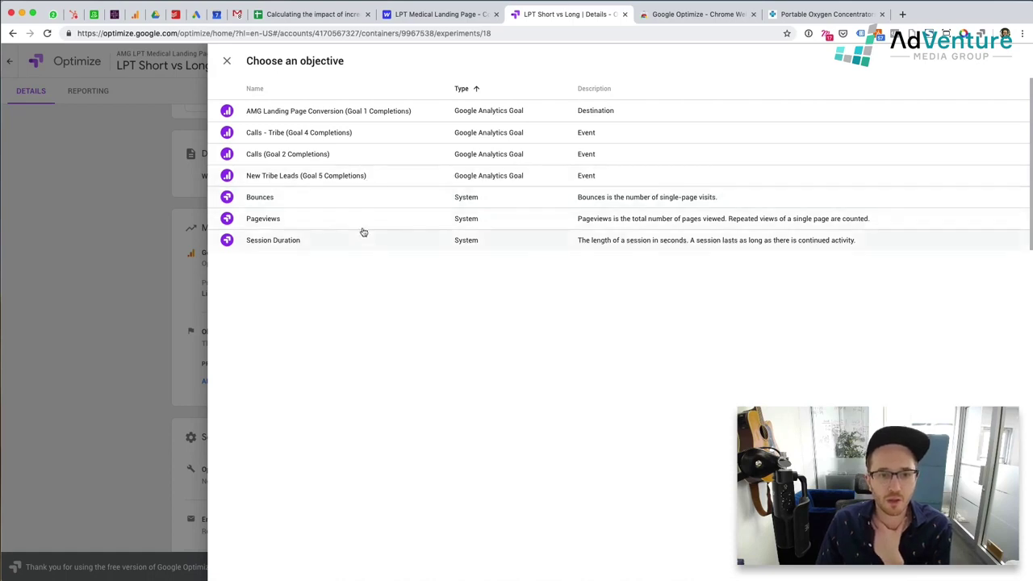
{"action": "left_click", "coordinate": [359, 116]}
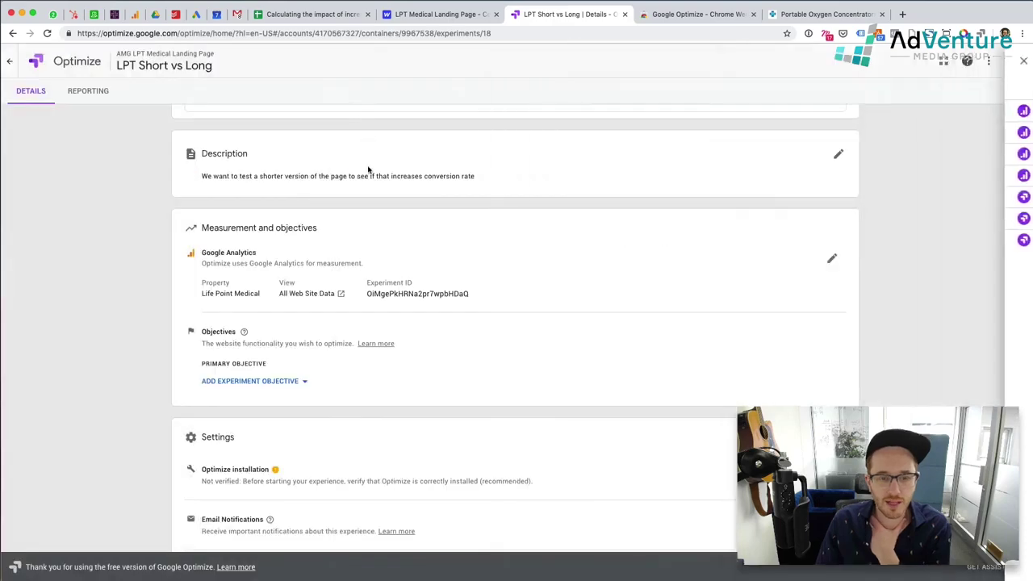
Run the Optimize installation diagnostics on the landing page and return to the experience details
{"action": "scroll", "coordinate": [135, 369], "scroll_direction": "down", "scroll_amount": 5}
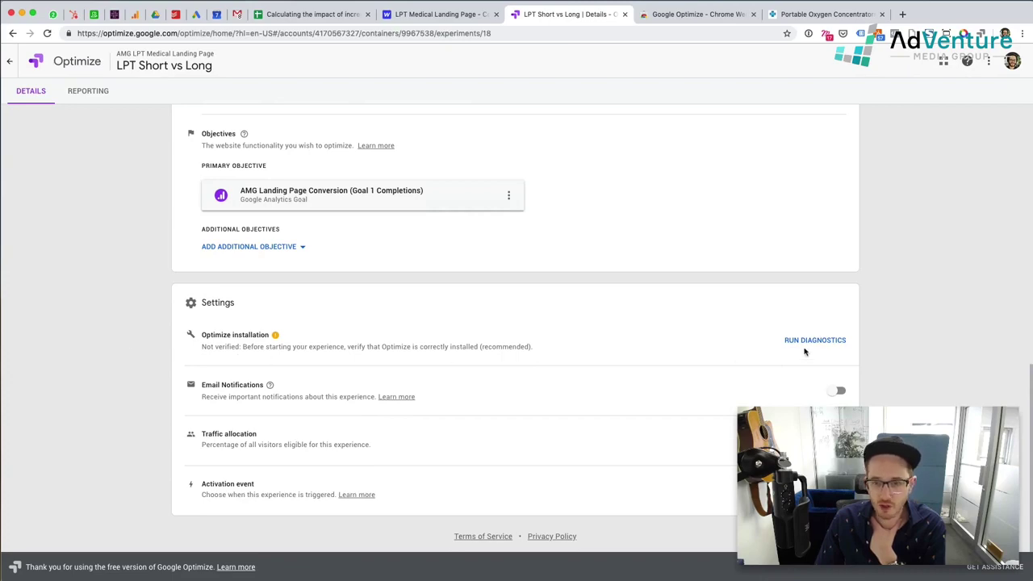
{"action": "left_click", "coordinate": [805, 347]}
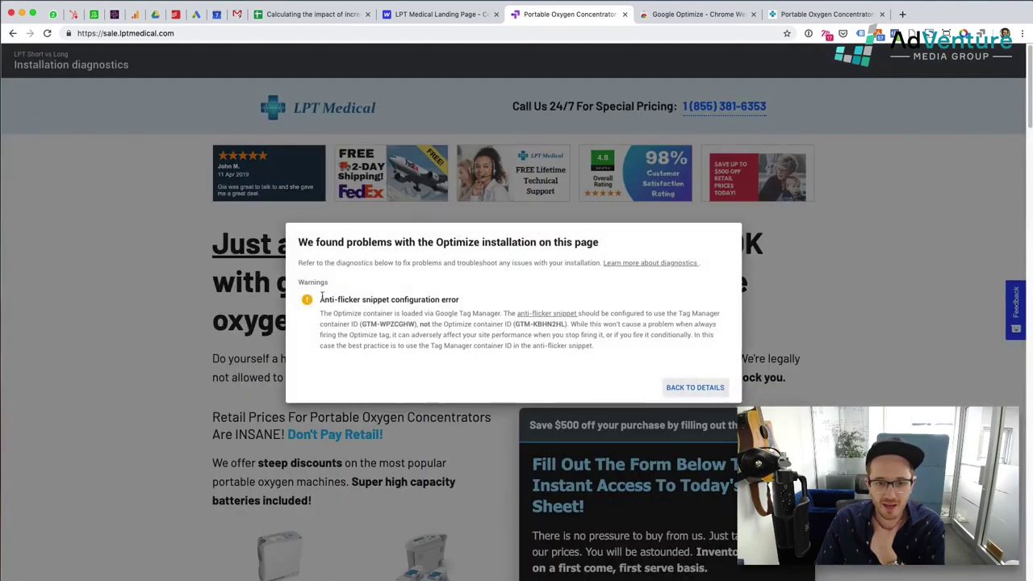
{"action": "left_click", "coordinate": [699, 391]}
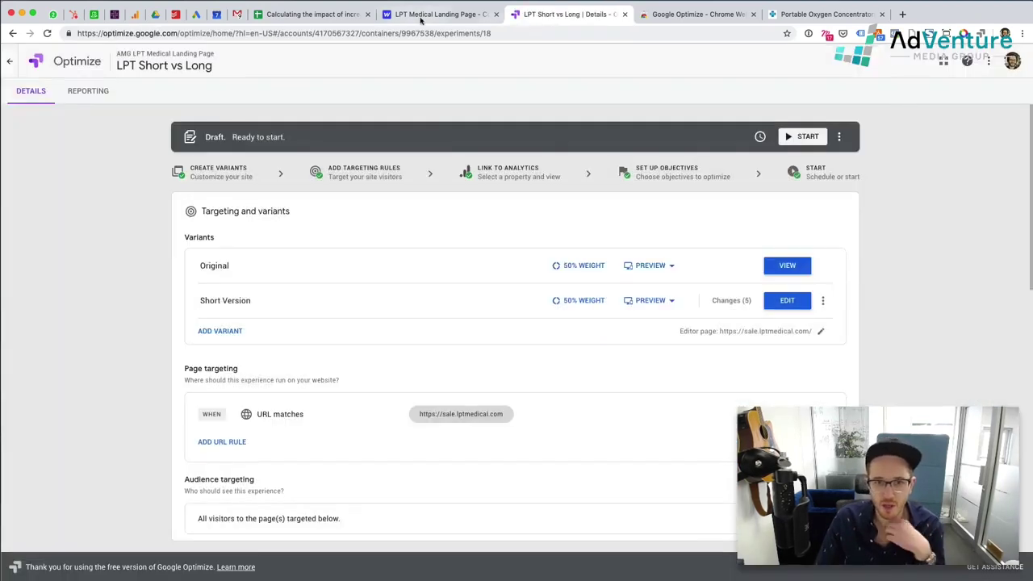
Switch to the Webflow project's custom code and examine the Google Optimize page-flicker snippet in the Head Code
{"action": "left_click", "coordinate": [421, 14]}
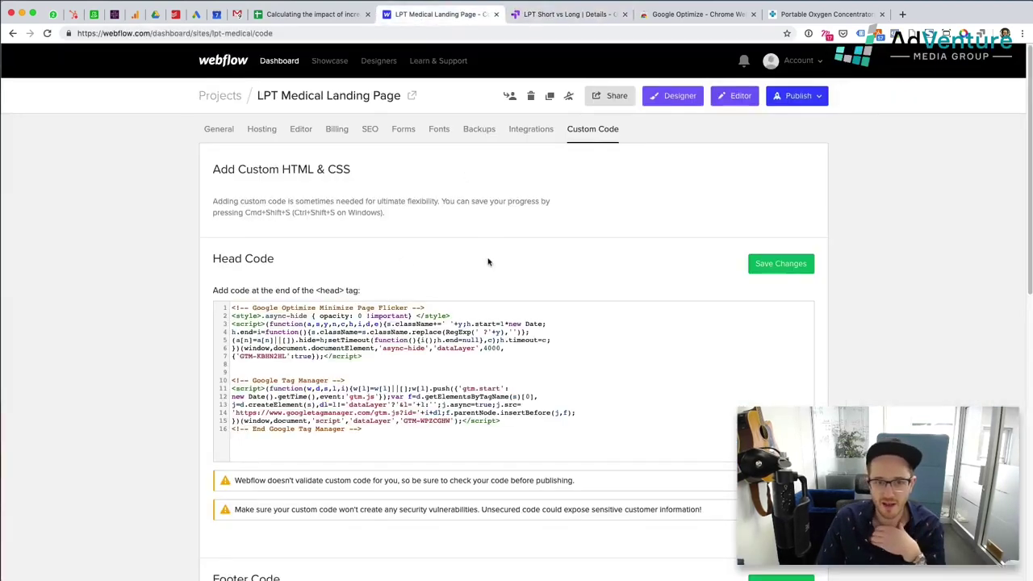
{"action": "key", "text": "super+shift+Up"}
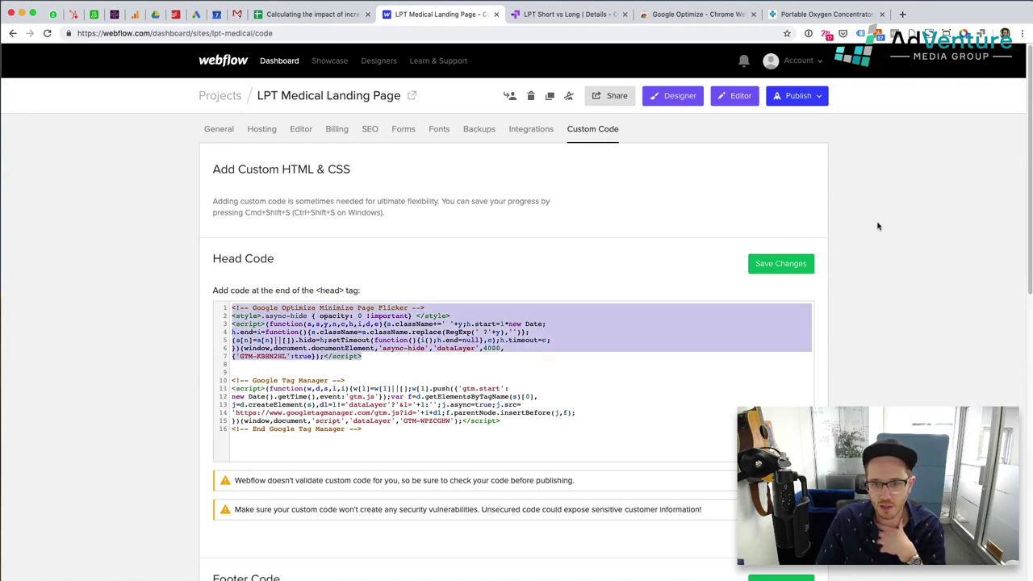
{"action": "left_click", "coordinate": [781, 264]}
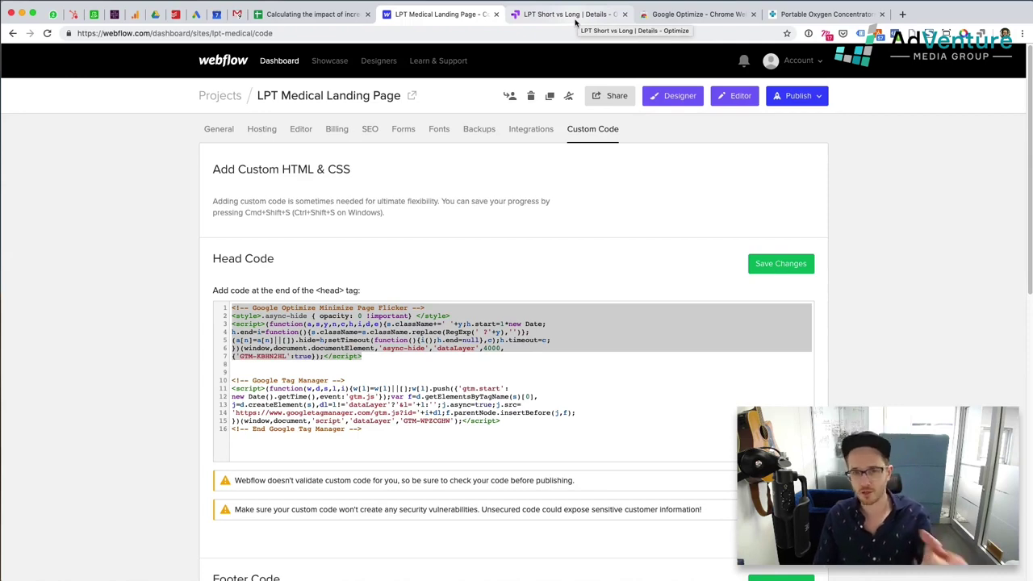
Switch back to Google Optimize, check the activation event options in the experience settings, and close them with Page load kept
{"action": "left_click", "coordinate": [576, 16]}
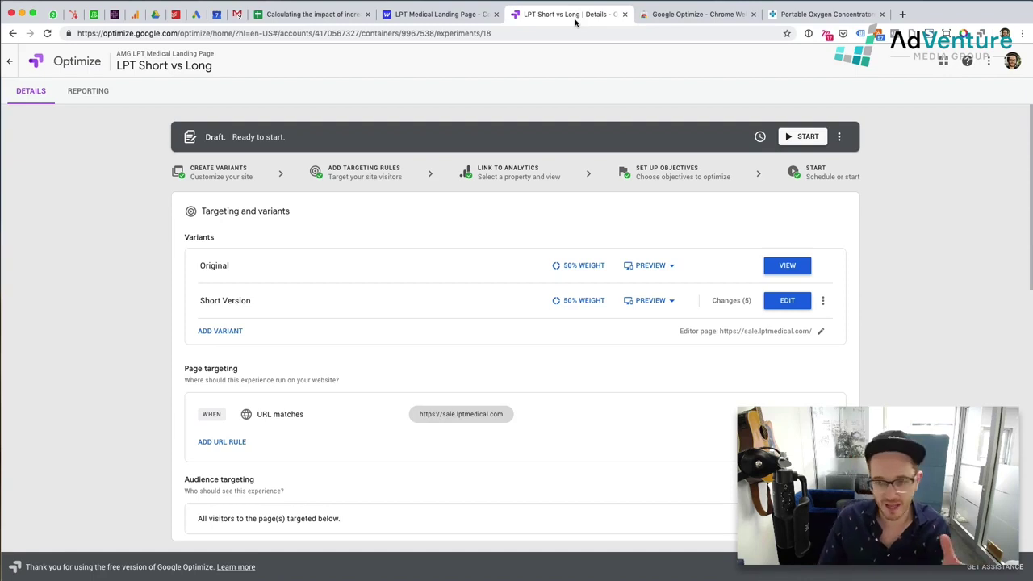
{"action": "scroll", "coordinate": [347, 266], "scroll_direction": "down", "scroll_amount": 5}
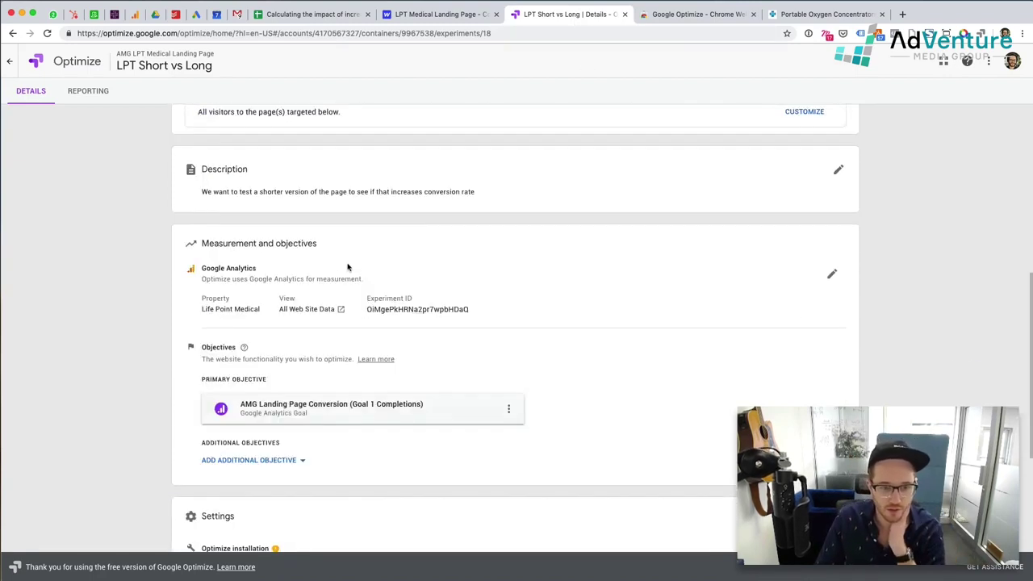
{"action": "scroll", "coordinate": [348, 267], "scroll_direction": "down", "scroll_amount": 3}
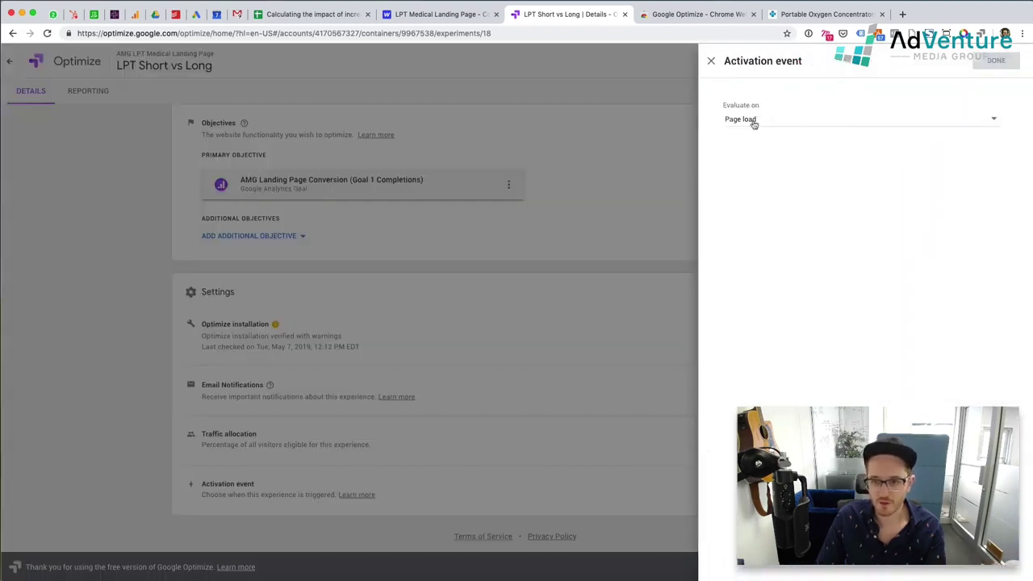
{"action": "left_click", "coordinate": [754, 121]}
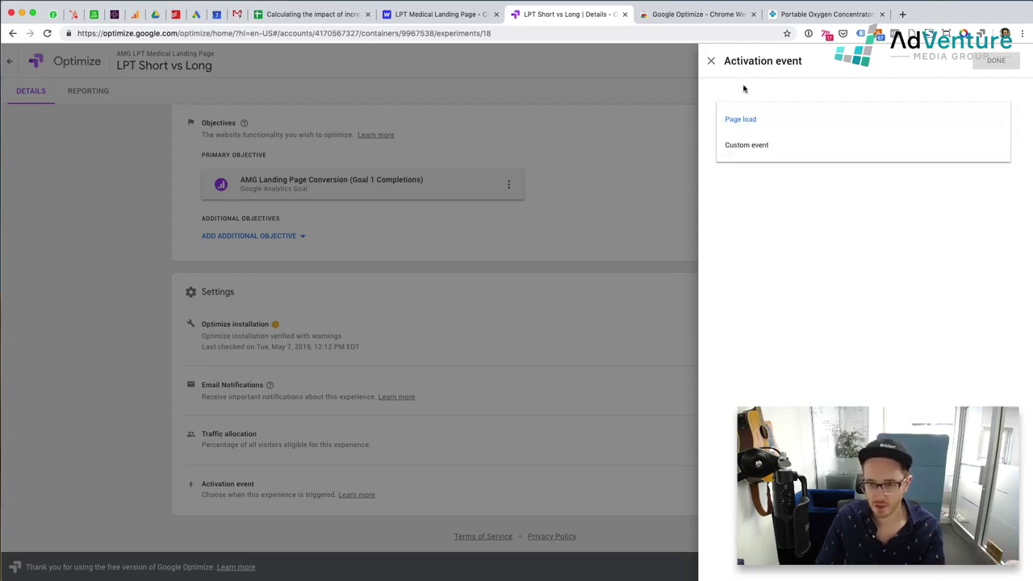
{"action": "left_click", "coordinate": [762, 122]}
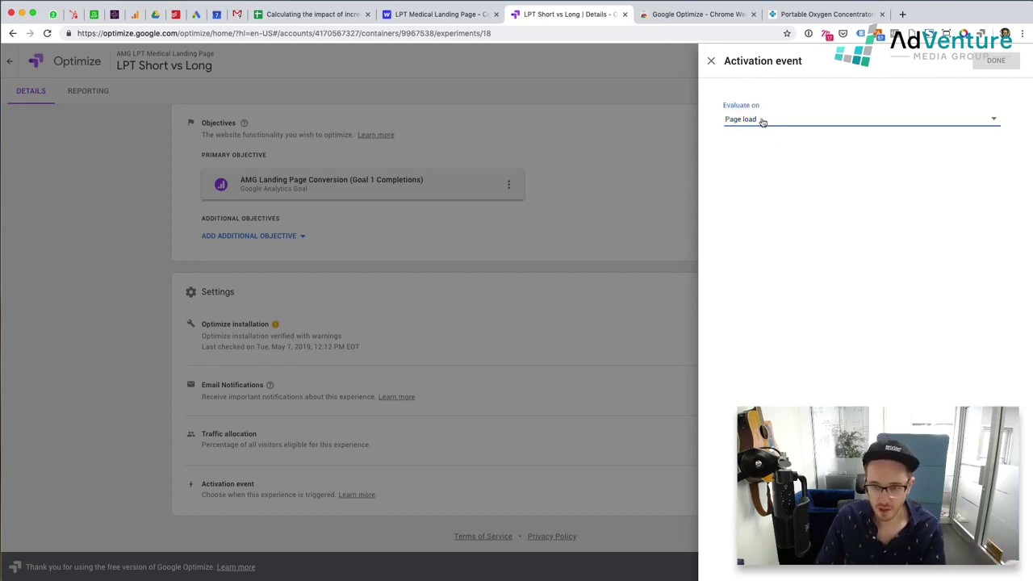
{"action": "left_click", "coordinate": [711, 63]}
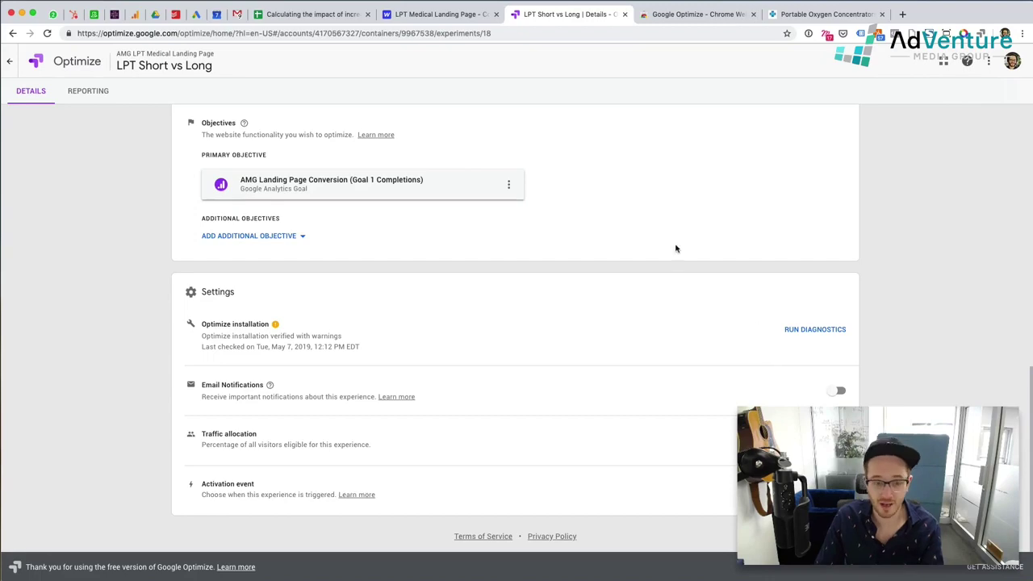
Start the LPT Short vs Long experiment with email notifications enabled
{"action": "scroll", "coordinate": [935, 340], "scroll_direction": "up", "scroll_amount": 10}
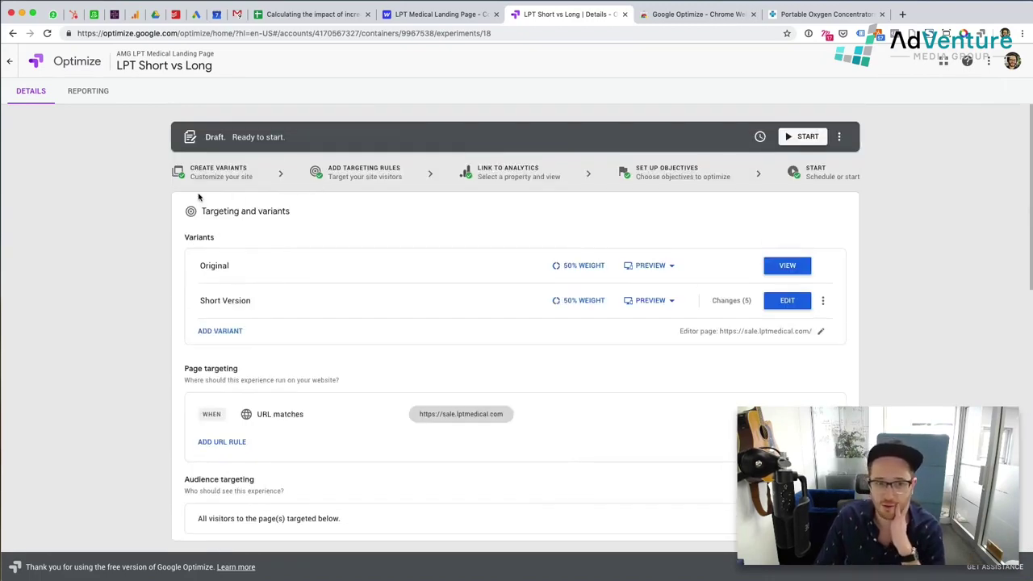
{"action": "left_click", "coordinate": [840, 138]}
{"action": "left_click", "coordinate": [848, 114]}
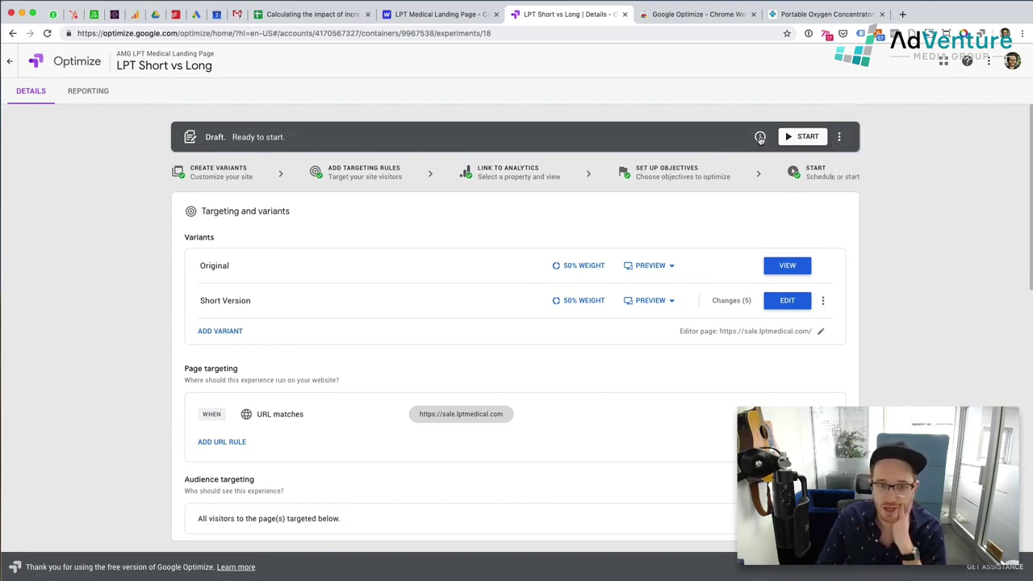
{"action": "left_click", "coordinate": [810, 137]}
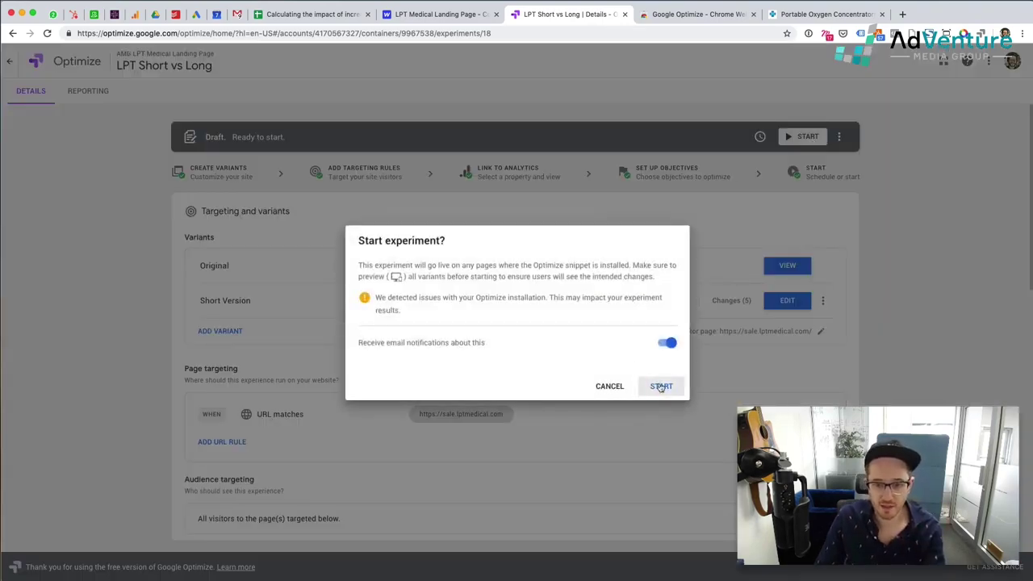
{"action": "left_click", "coordinate": [661, 387]}
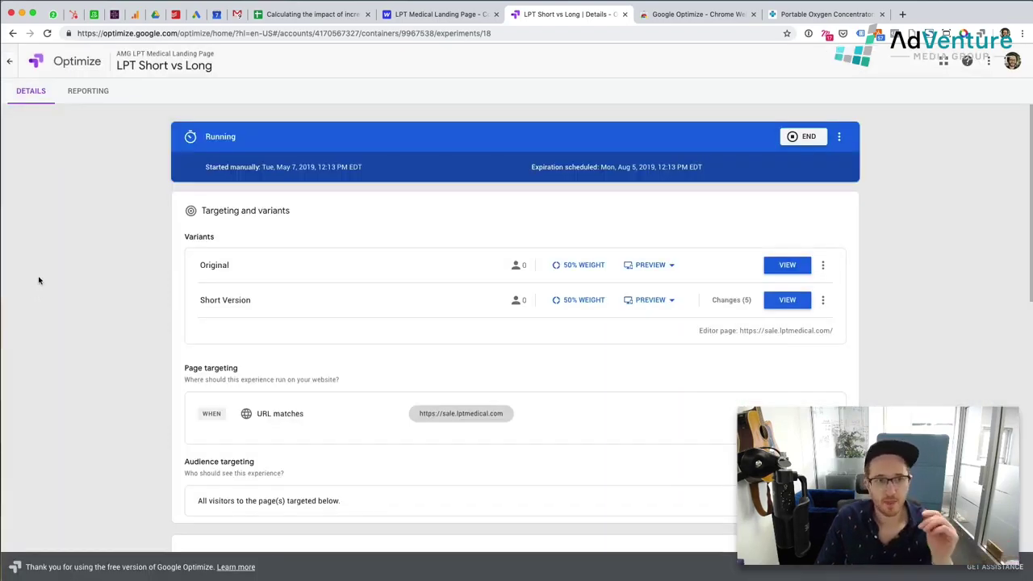
Review the started experiment's details and reporting, and return to the container's list of experiences
{"action": "scroll", "coordinate": [37, 277], "scroll_direction": "down", "scroll_amount": 10}
{"action": "scroll", "coordinate": [37, 276], "scroll_direction": "up", "scroll_amount": 10}
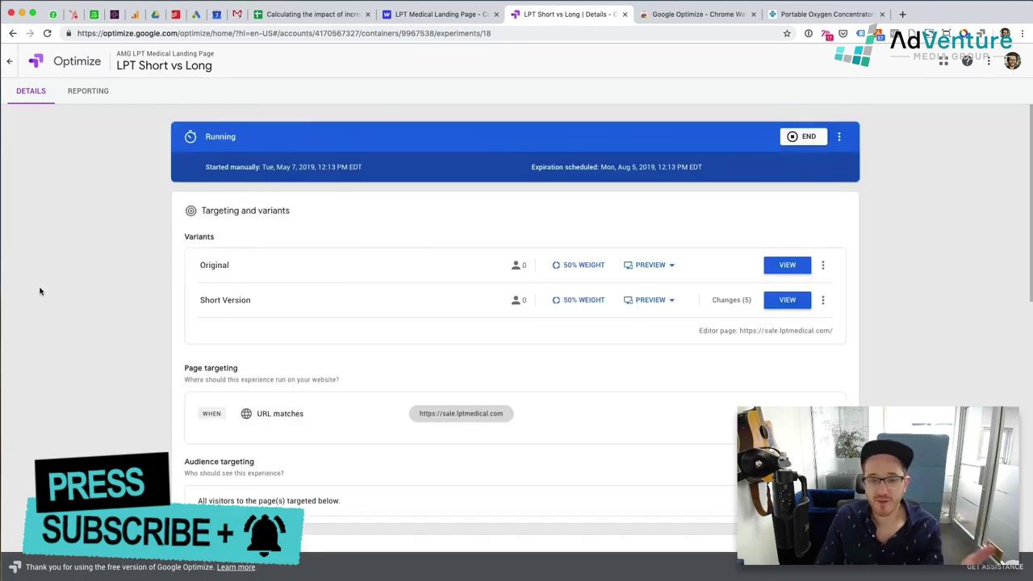
{"action": "left_click", "coordinate": [90, 95]}
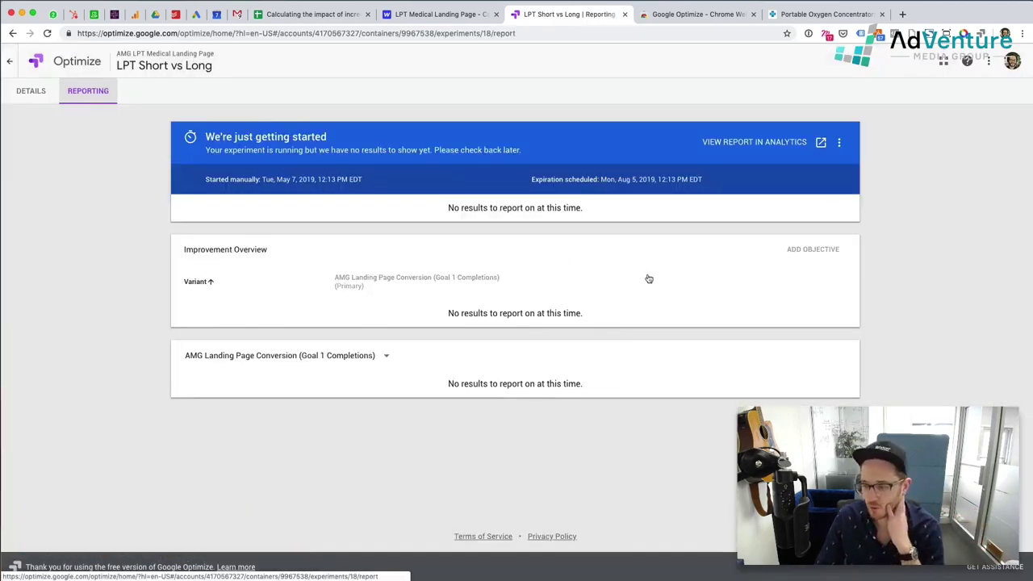
{"action": "left_click", "coordinate": [34, 91]}
{"action": "left_click", "coordinate": [11, 62]}
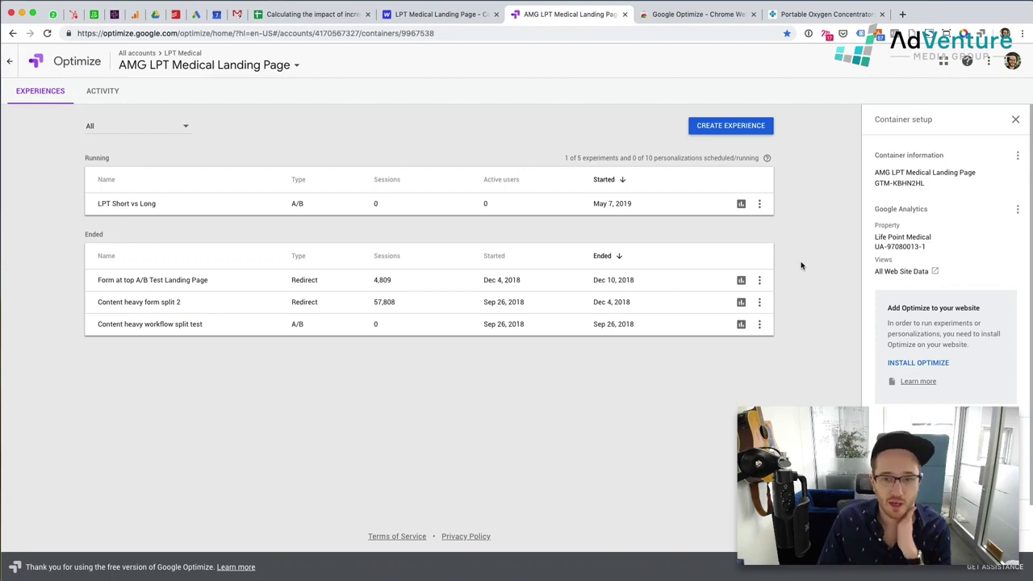
Open the ended Content heavy form split 2 experiment's report and examine its sessions, improvement overview and conversion rate results
{"action": "left_click", "coordinate": [166, 310]}
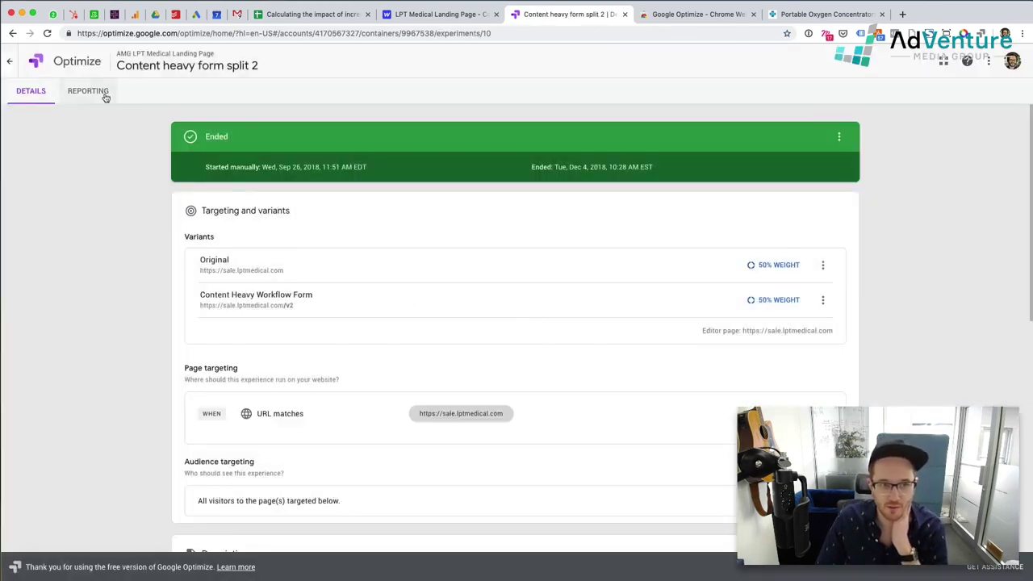
{"action": "left_click", "coordinate": [89, 92]}
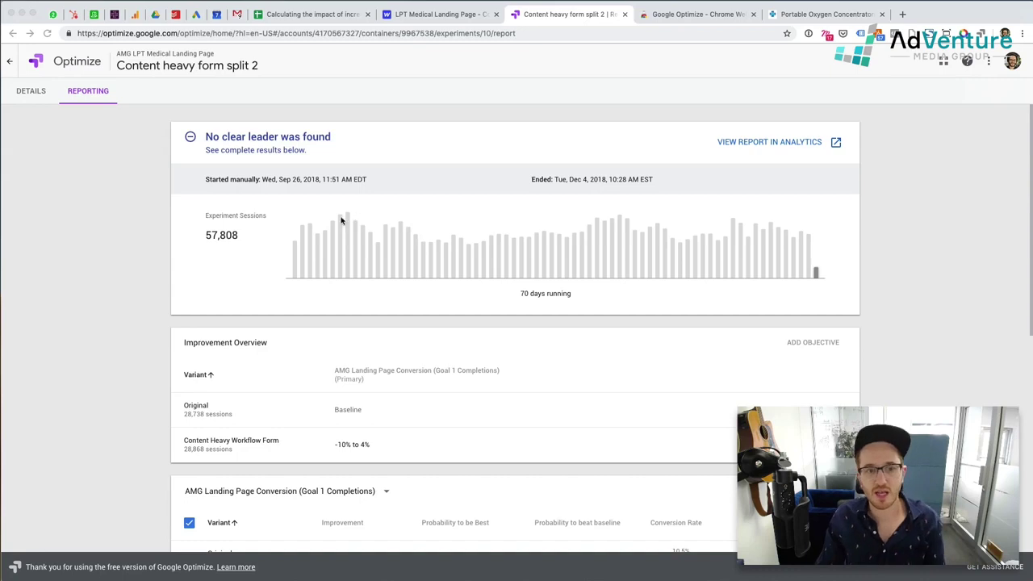
{"action": "scroll", "coordinate": [322, 203], "scroll_direction": "down", "scroll_amount": 2}
{"action": "scroll", "coordinate": [322, 202], "scroll_direction": "down", "scroll_amount": 2}
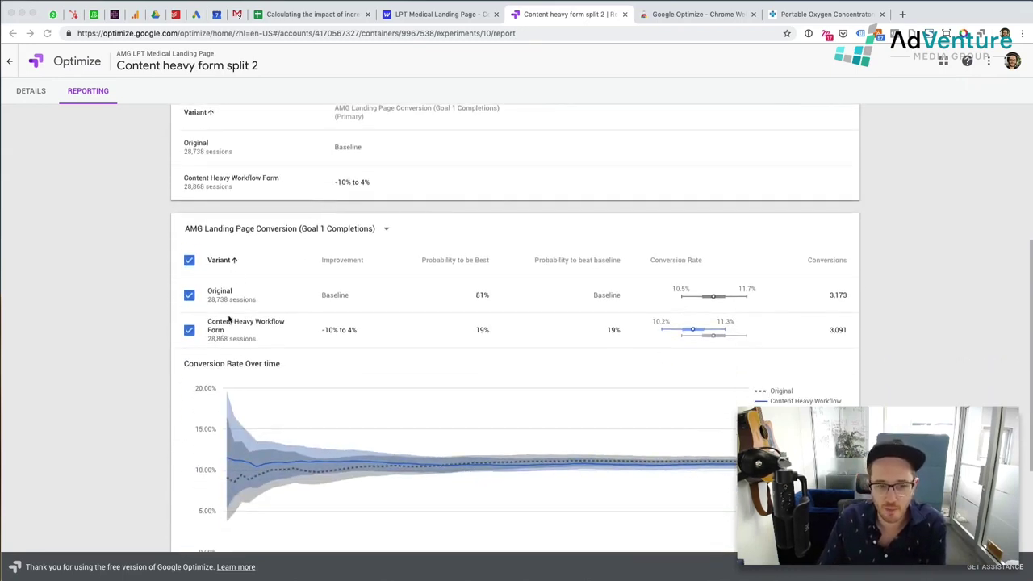
{"action": "scroll", "coordinate": [229, 320], "scroll_direction": "down", "scroll_amount": 1}
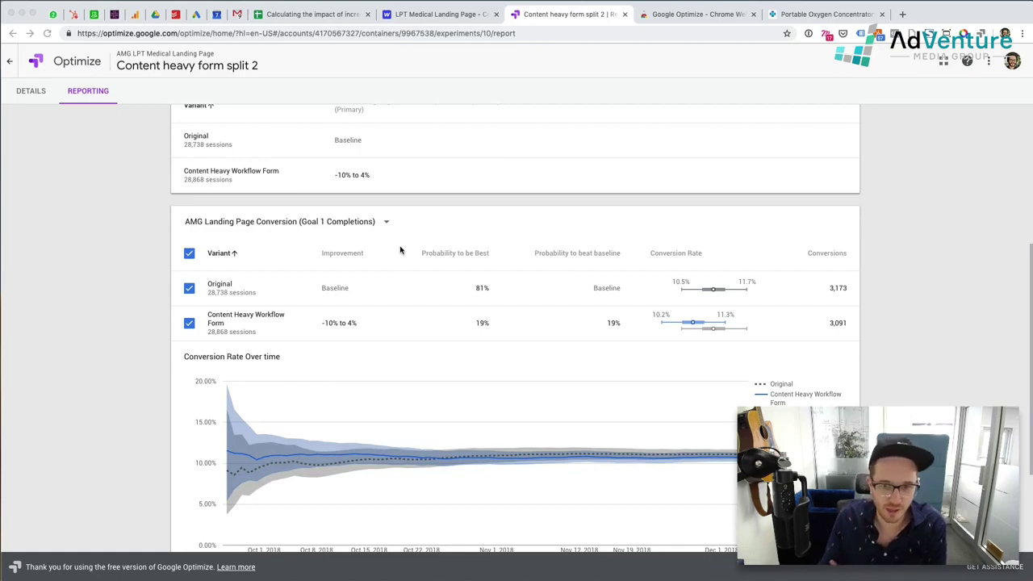
{"action": "scroll", "coordinate": [472, 335], "scroll_direction": "down", "scroll_amount": 1}
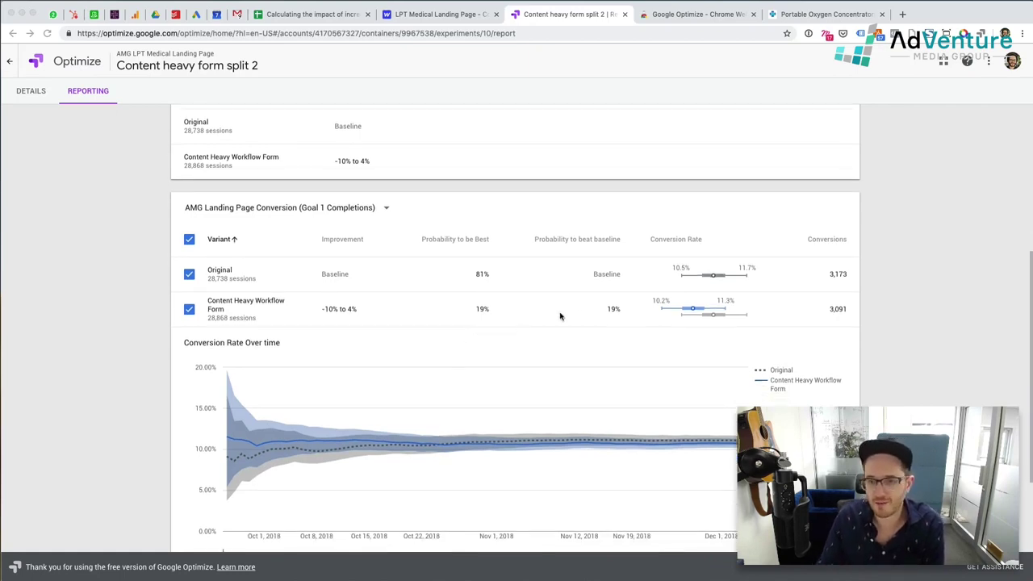
{"action": "scroll", "coordinate": [721, 307], "scroll_direction": "up", "scroll_amount": 1}
{"action": "scroll", "coordinate": [801, 333], "scroll_direction": "down", "scroll_amount": 10}
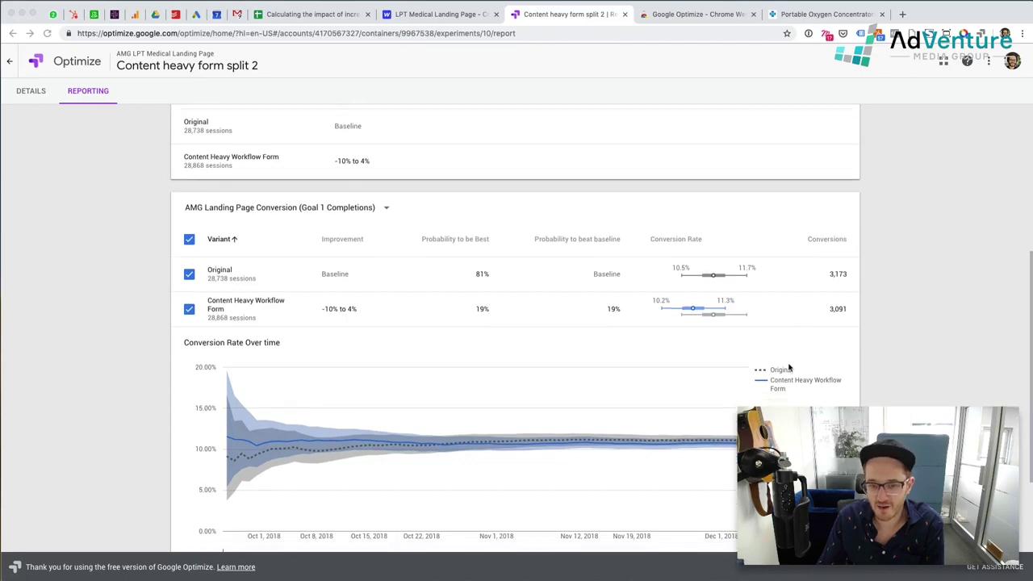
{"action": "scroll", "coordinate": [632, 369], "scroll_direction": "up", "scroll_amount": 15}
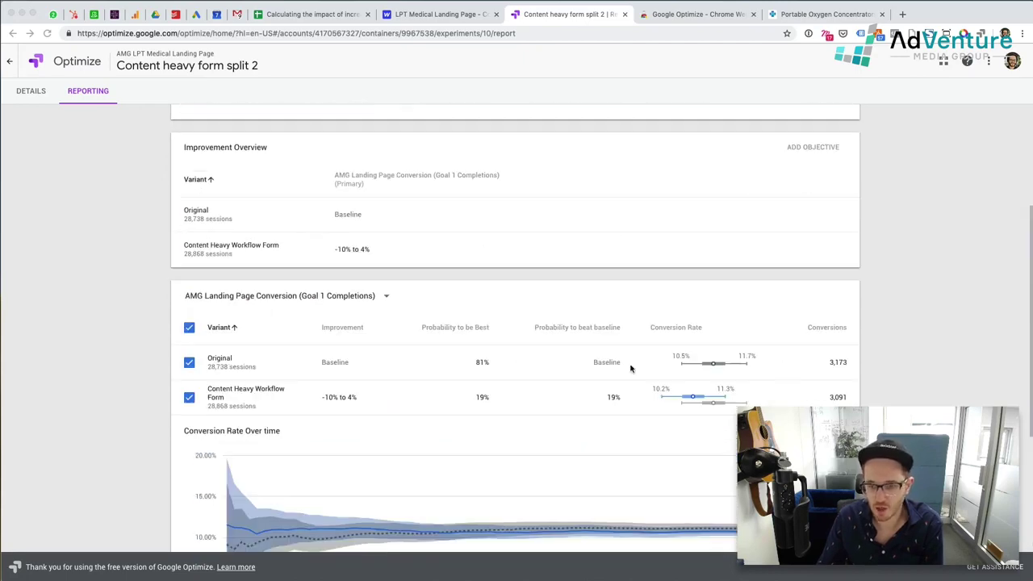
{"action": "scroll", "coordinate": [554, 376], "scroll_direction": "up", "scroll_amount": 10}
{"action": "scroll", "coordinate": [552, 374], "scroll_direction": "down", "scroll_amount": 9}
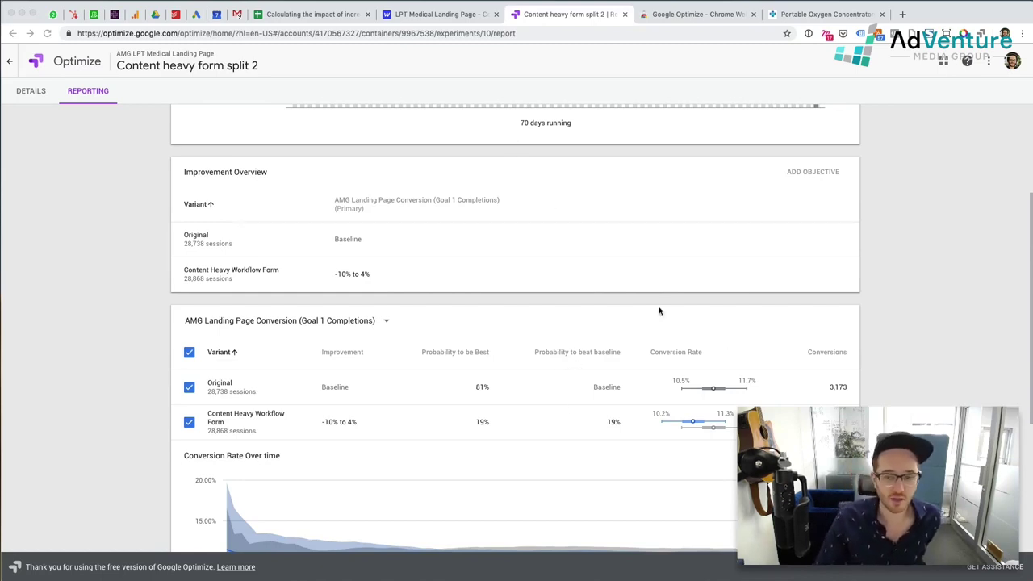
{"action": "scroll", "coordinate": [646, 337], "scroll_direction": "up", "scroll_amount": 10}
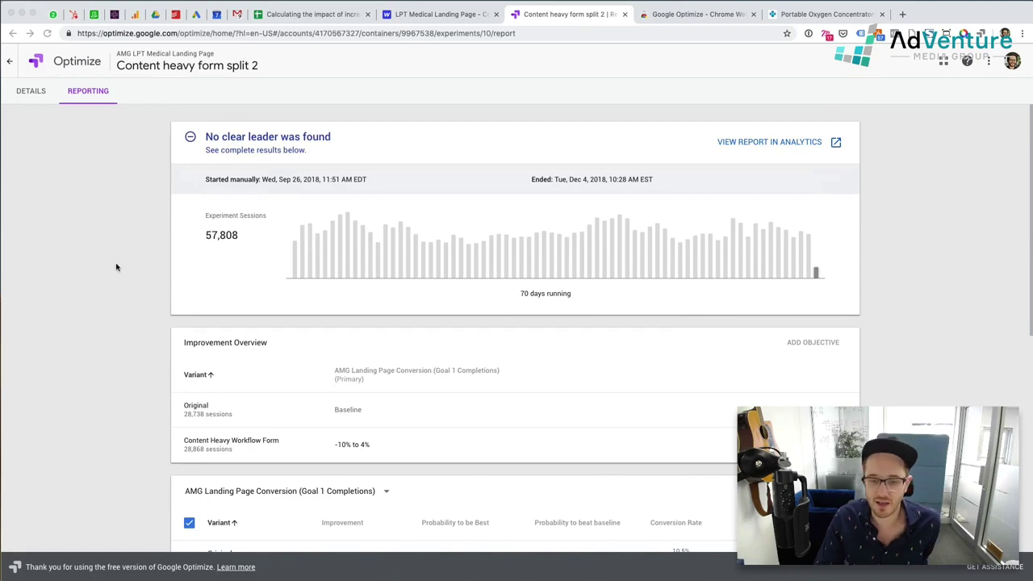
{"action": "scroll", "coordinate": [116, 267], "scroll_direction": "down", "scroll_amount": 5}
{"action": "scroll", "coordinate": [116, 267], "scroll_direction": "up", "scroll_amount": 5}
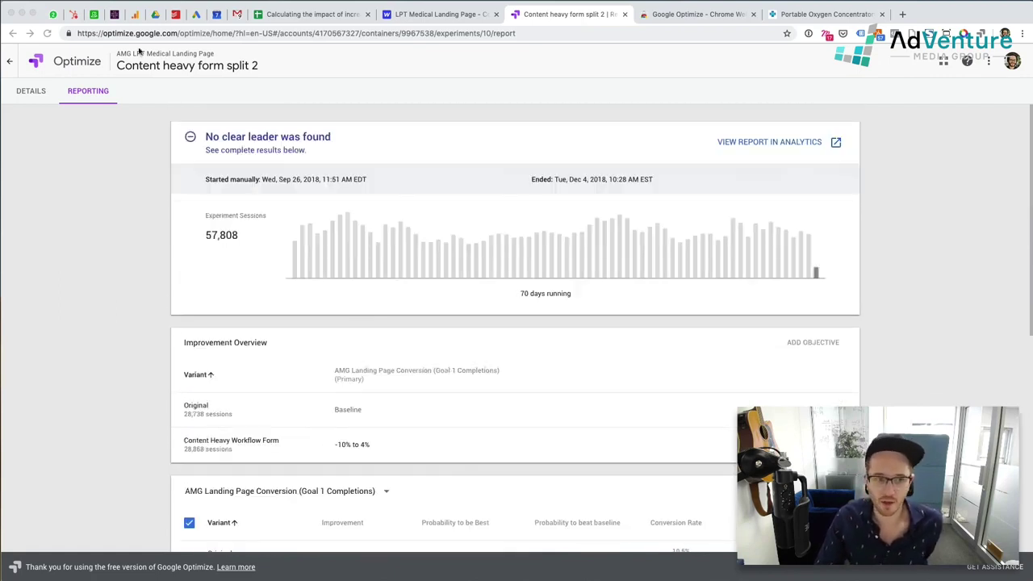
Return to the experiences list, open LPT Short vs Long, check its reporting, and reload its details page
{"action": "left_click", "coordinate": [11, 63]}
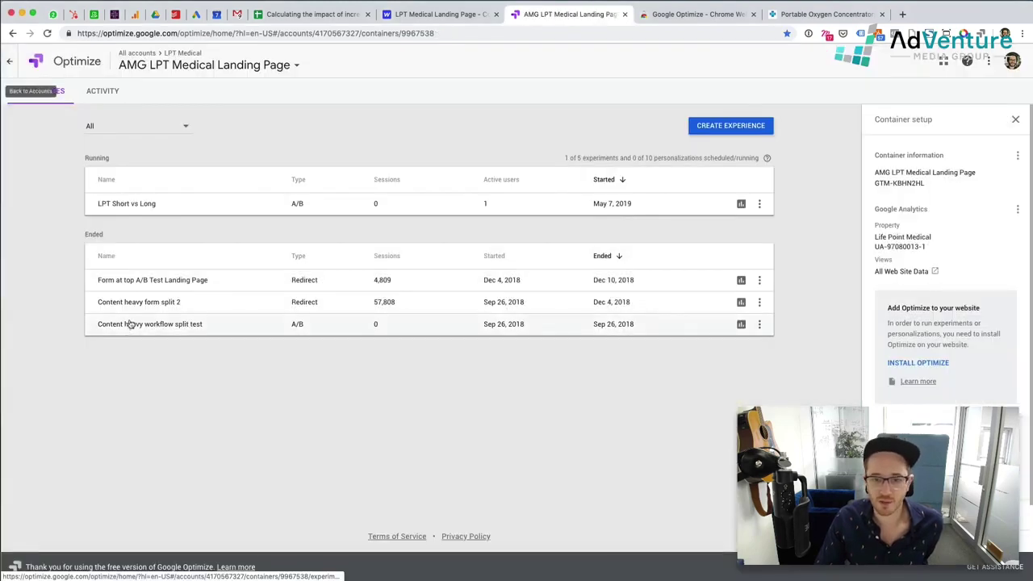
{"action": "left_click", "coordinate": [168, 211]}
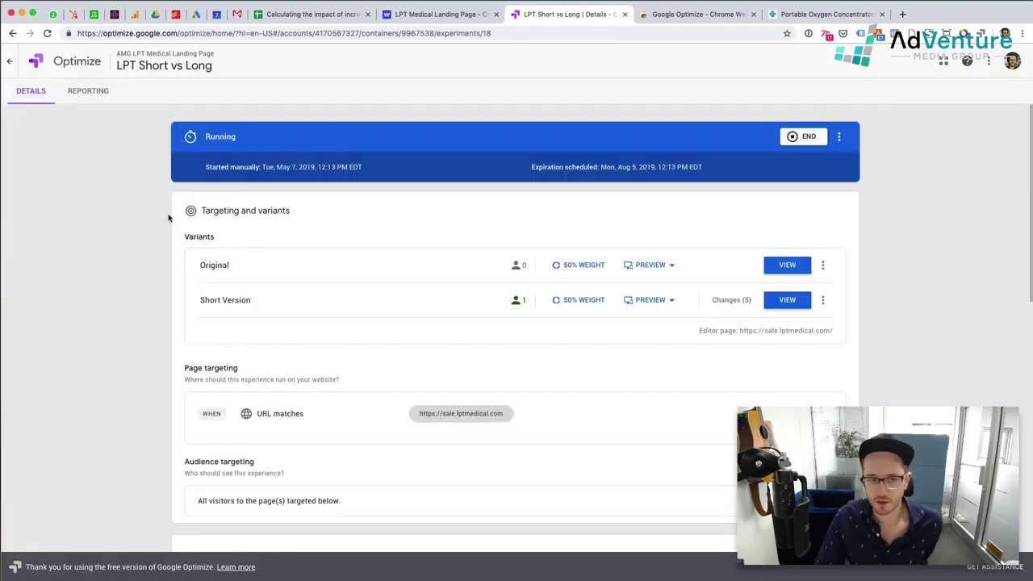
{"action": "left_click", "coordinate": [89, 92]}
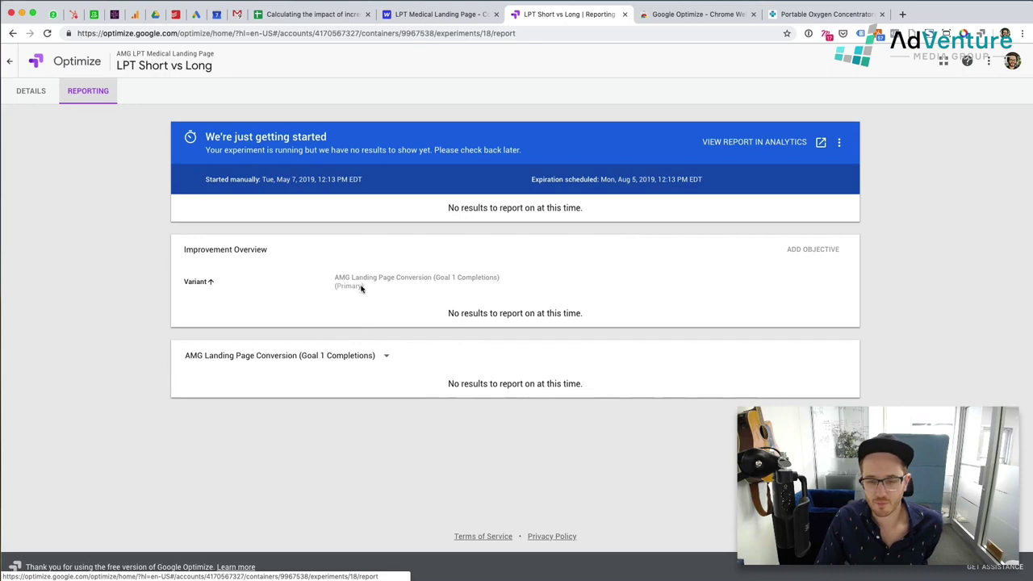
{"action": "left_click", "coordinate": [40, 108]}
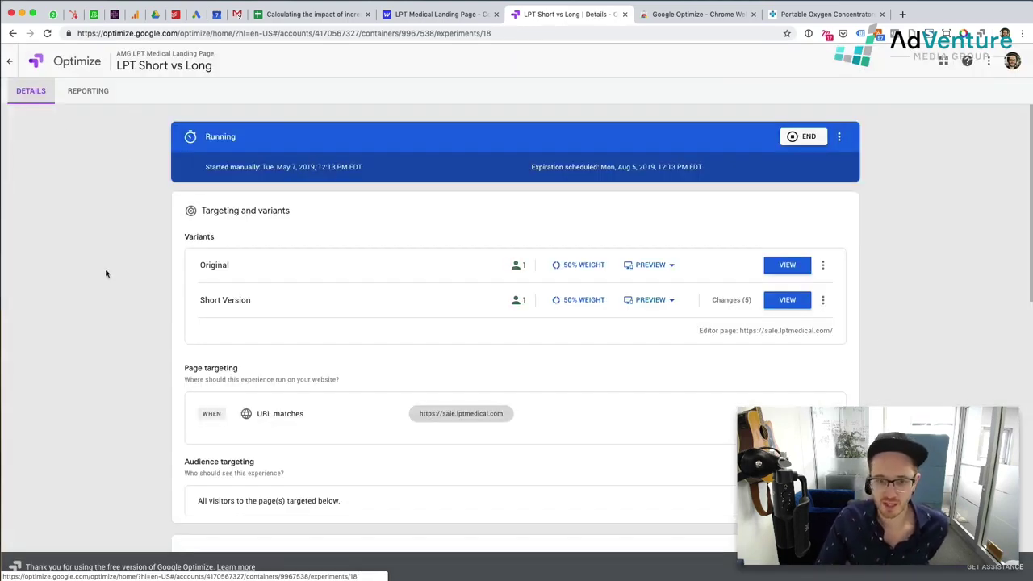
{"action": "left_click", "coordinate": [46, 33]}
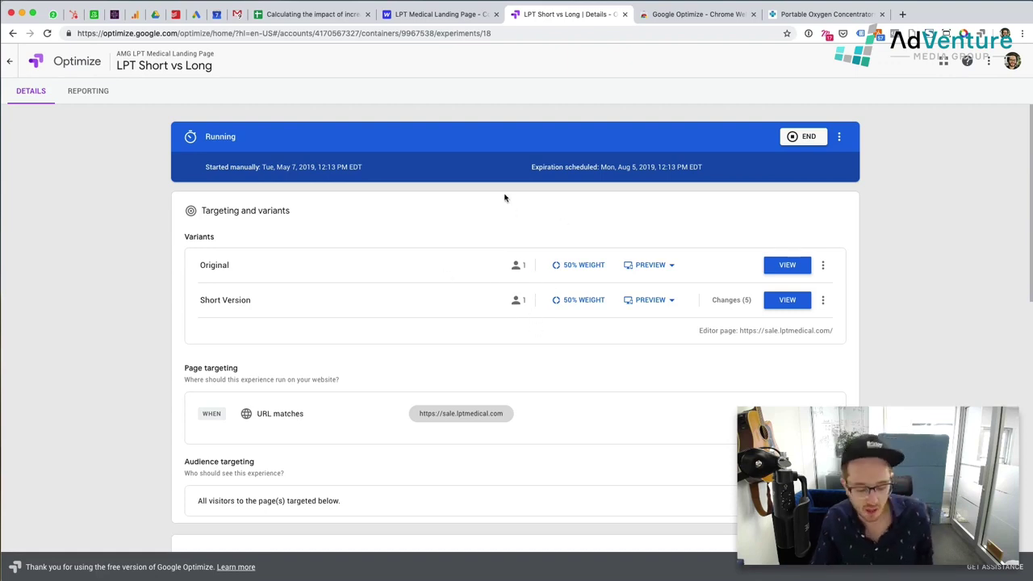
Open sale.lptmedical.com in a new incognito window and check which page sections the live experiment serves
{"action": "key", "text": "super+shift+n"}
{"action": "type", "text": "sale.lptmedical.com"}
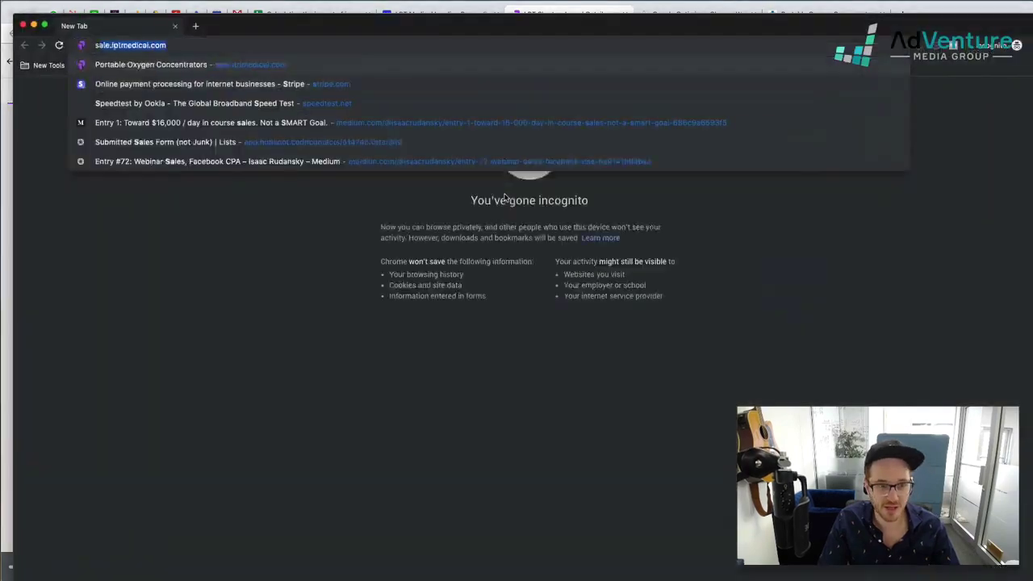
{"action": "key", "text": "Return"}
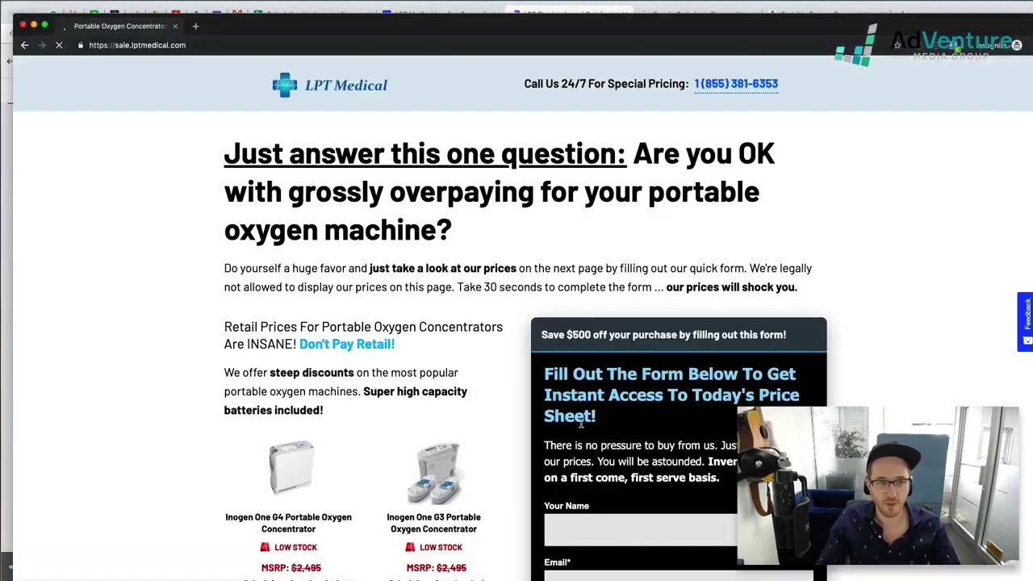
{"action": "scroll", "coordinate": [224, 411], "scroll_direction": "down", "scroll_amount": 5}
{"action": "scroll", "coordinate": [249, 422], "scroll_direction": "down", "scroll_amount": 10}
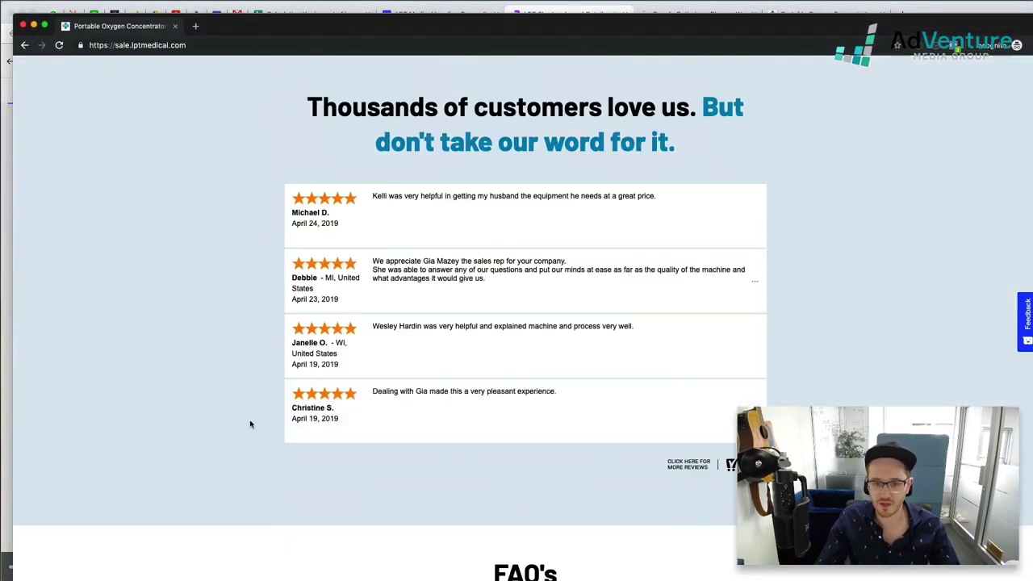
{"action": "scroll", "coordinate": [249, 422], "scroll_direction": "up", "scroll_amount": 3}
{"action": "scroll", "coordinate": [248, 424], "scroll_direction": "down", "scroll_amount": 5}
{"action": "scroll", "coordinate": [250, 424], "scroll_direction": "up", "scroll_amount": 15}
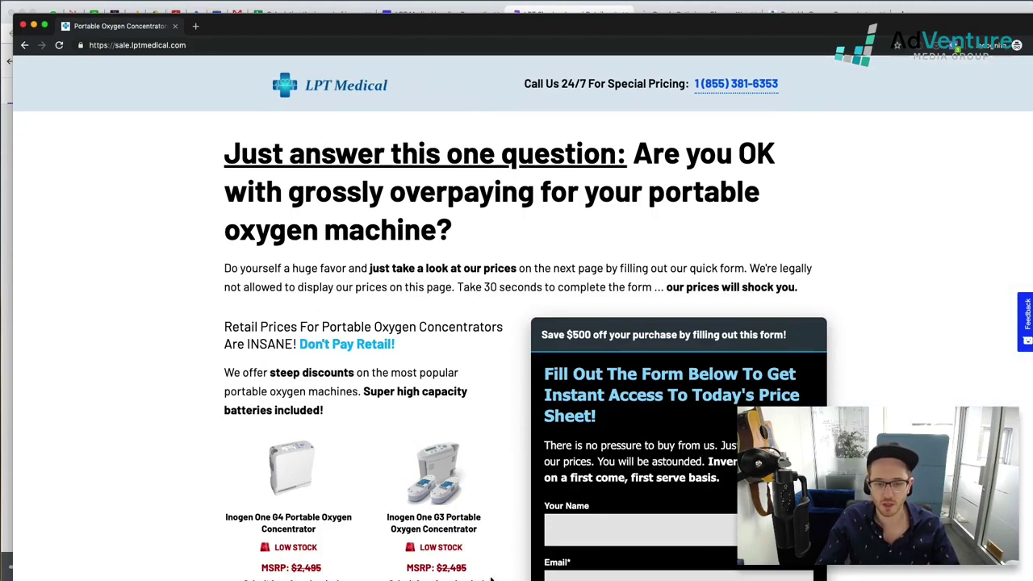
Enlarge the incognito window, dismiss the $500 coupon popup, and examine the landing page from its headline to the FAQ's section
{"action": "mouse_move", "coordinate": [338, 22]}
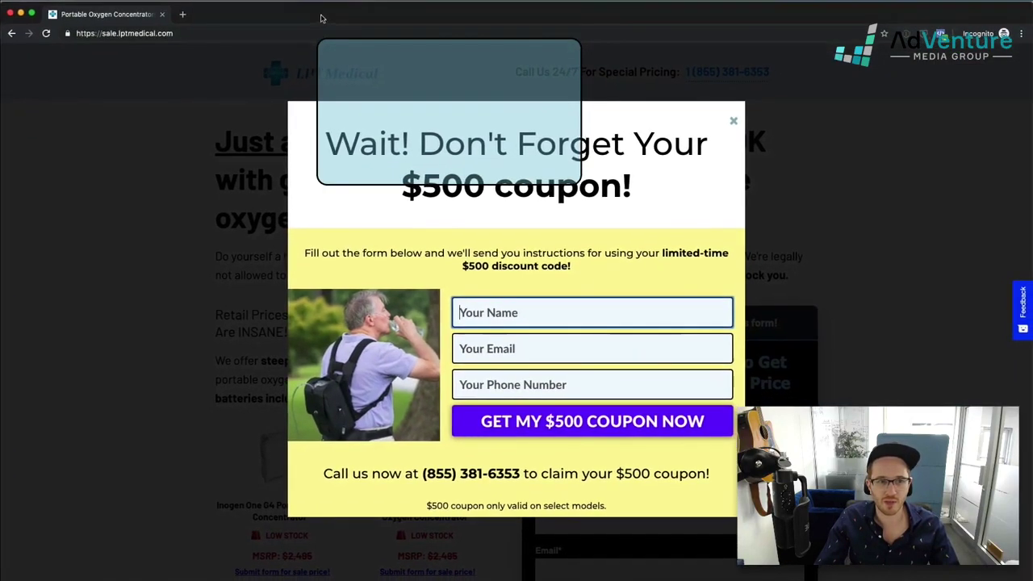
{"action": "left_click", "coordinate": [734, 121]}
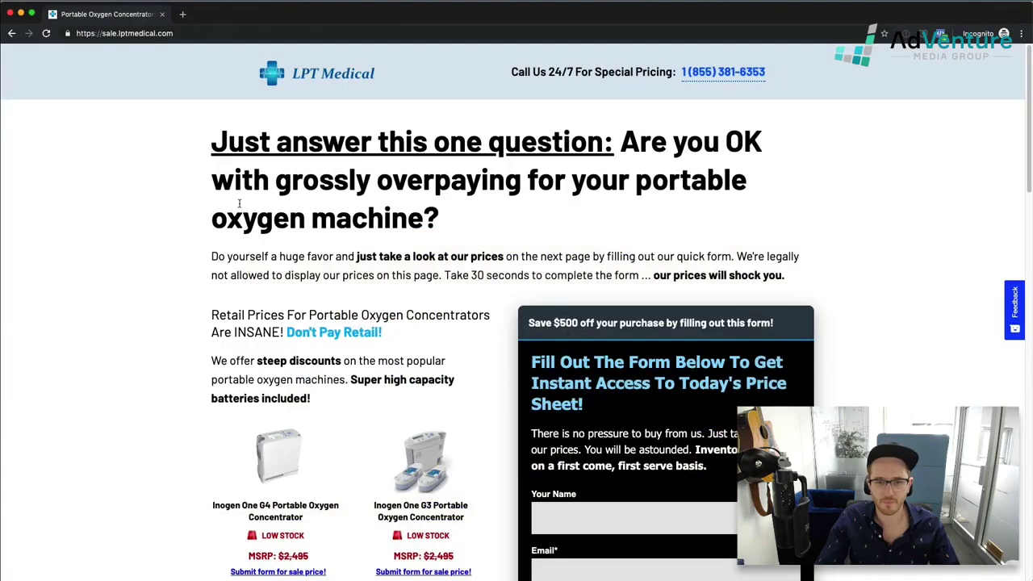
{"action": "scroll", "coordinate": [162, 264], "scroll_direction": "down", "scroll_amount": 1}
{"action": "scroll", "coordinate": [162, 264], "scroll_direction": "down", "scroll_amount": 15}
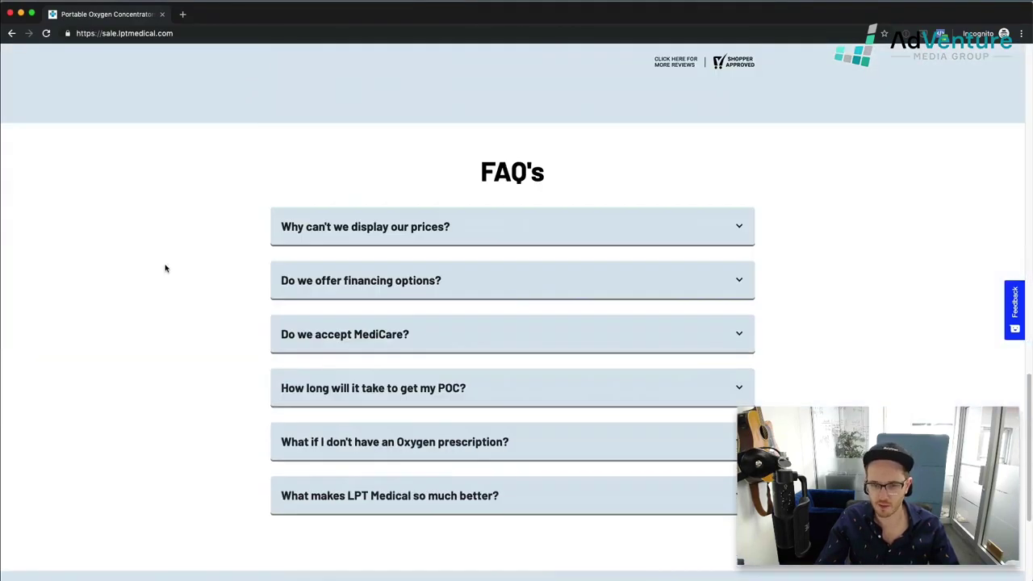
{"action": "scroll", "coordinate": [171, 269], "scroll_direction": "up", "scroll_amount": 15}
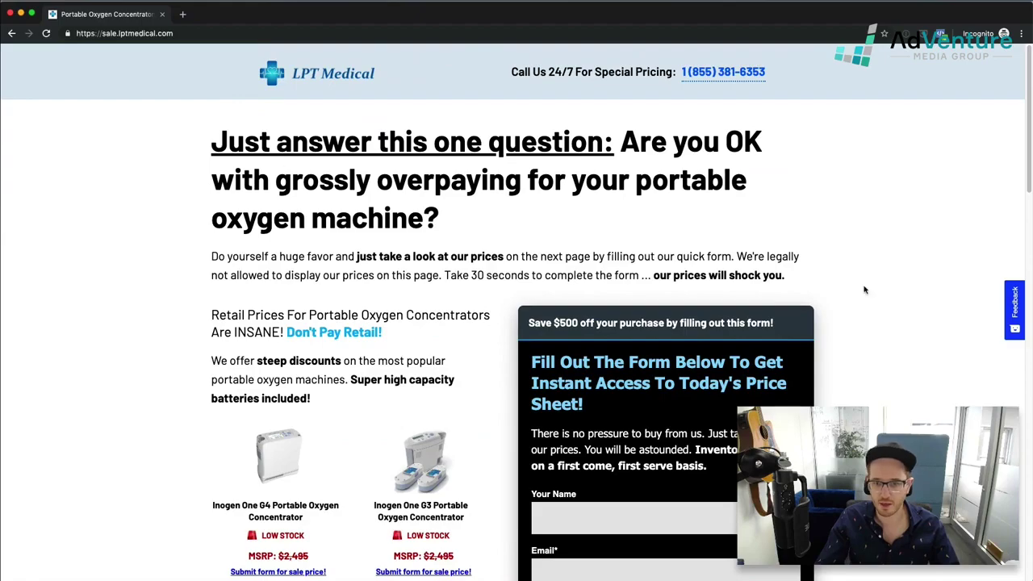
{"action": "scroll", "coordinate": [828, 307], "scroll_direction": "down", "scroll_amount": 6}
{"action": "scroll", "coordinate": [835, 312], "scroll_direction": "up", "scroll_amount": 4}
{"action": "scroll", "coordinate": [835, 312], "scroll_direction": "down", "scroll_amount": 2}
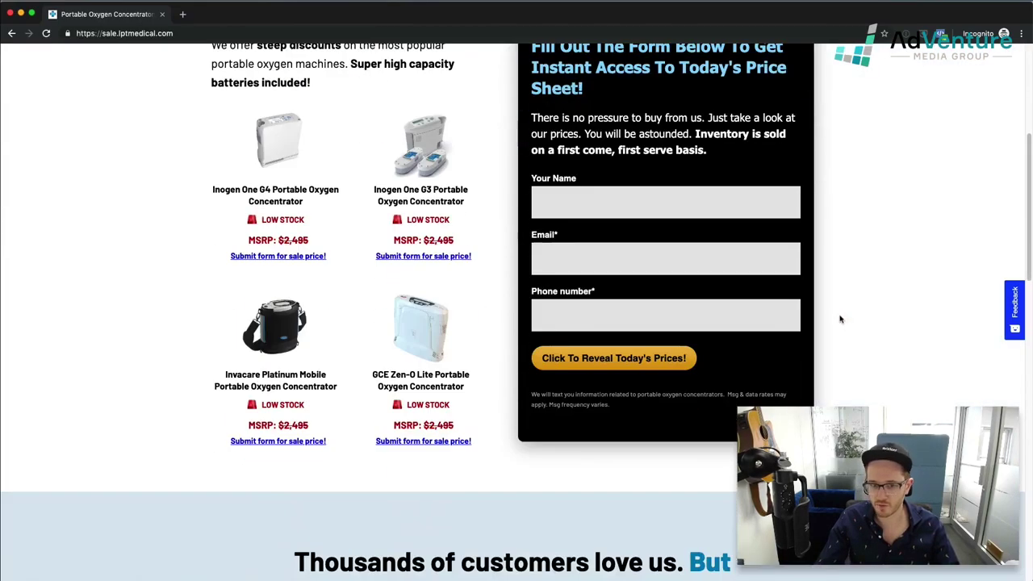
{"action": "scroll", "coordinate": [838, 323], "scroll_direction": "up", "scroll_amount": 2}
{"action": "scroll", "coordinate": [840, 331], "scroll_direction": "up", "scroll_amount": 3}
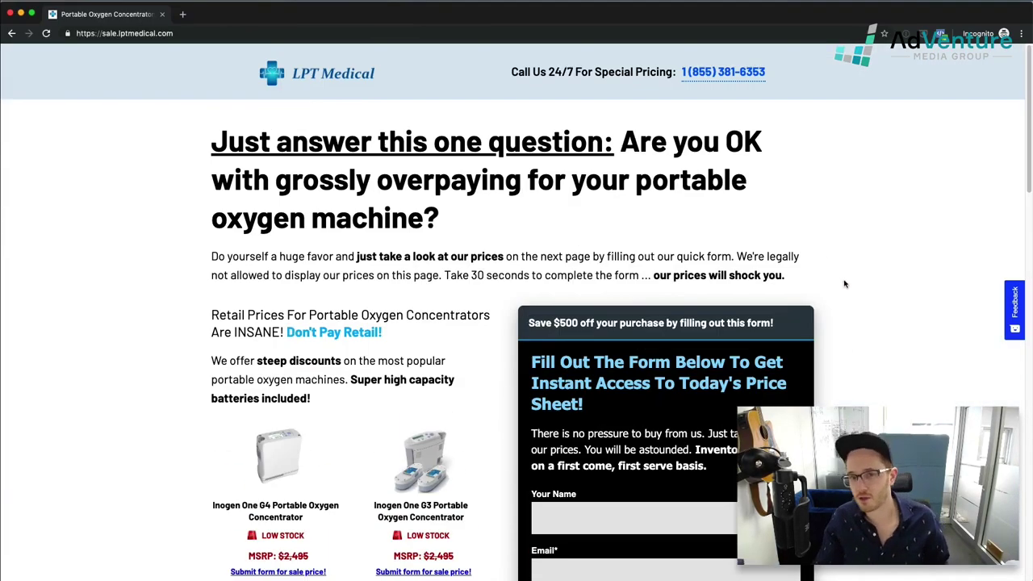
Highlight and examine the landing page's headline and introductory paragraph, and clear the text selection
{"action": "left_click_drag", "start_coordinate": [465, 227], "coordinate": [184, 141]}
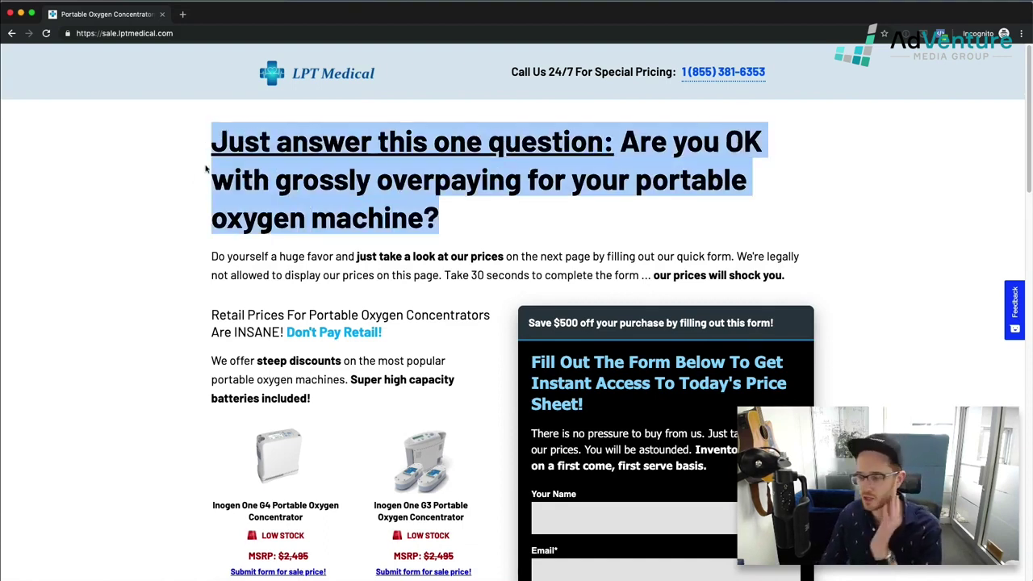
{"action": "left_click_drag", "start_coordinate": [174, 253], "coordinate": [180, 266]}
{"action": "left_click", "coordinate": [177, 279]}
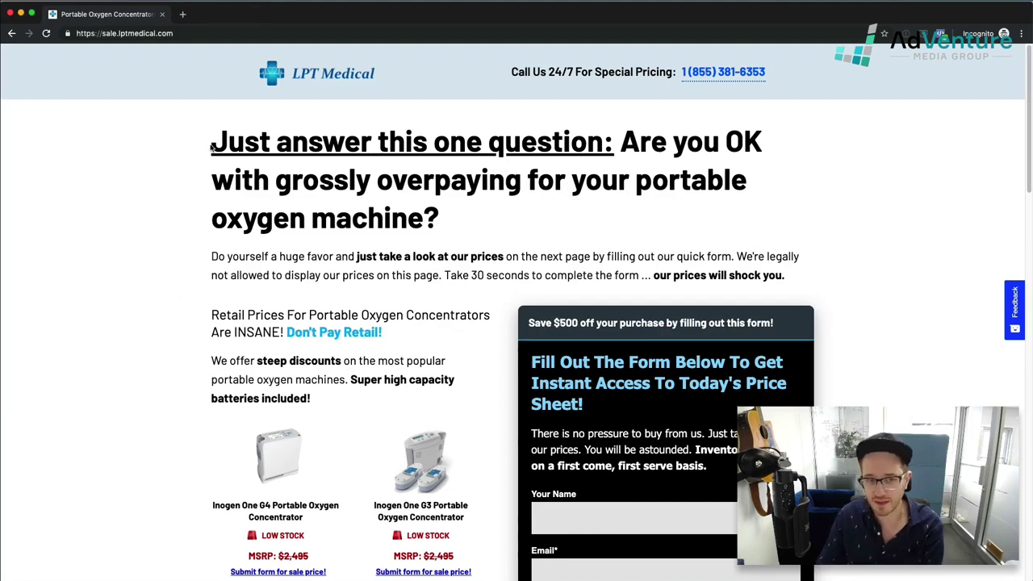
{"action": "left_click_drag", "start_coordinate": [213, 147], "coordinate": [478, 210]}
{"action": "left_click_drag", "start_coordinate": [746, 252], "coordinate": [806, 275]}
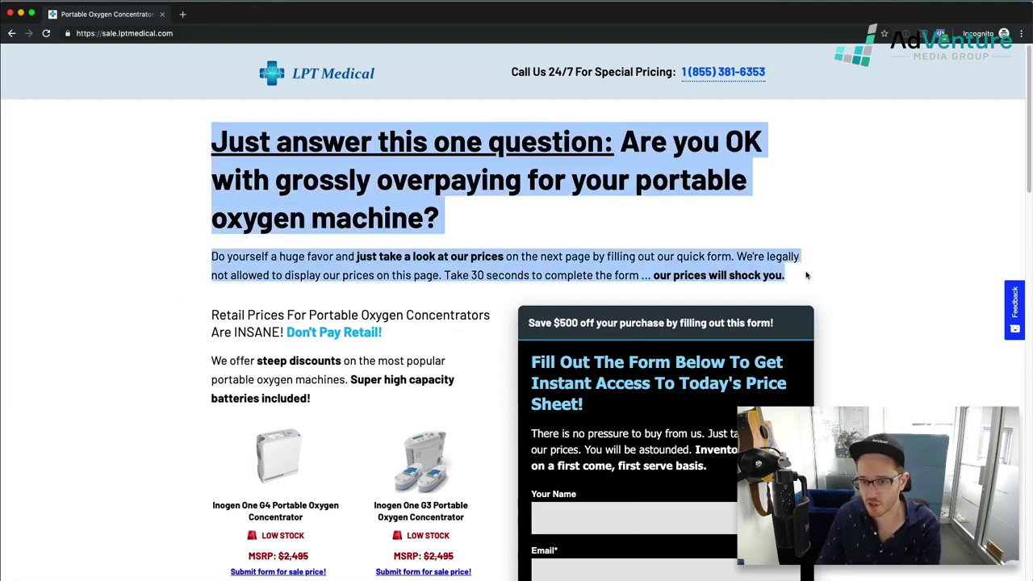
{"action": "triple_click", "coordinate": [387, 327]}
{"action": "left_click_drag", "start_coordinate": [391, 334], "coordinate": [180, 150]}
{"action": "left_click", "coordinate": [201, 230]}
Review the landing page's overall length, from the product listings and form through the lower sections and back
{"action": "scroll", "coordinate": [202, 235], "scroll_direction": "down", "scroll_amount": 5}
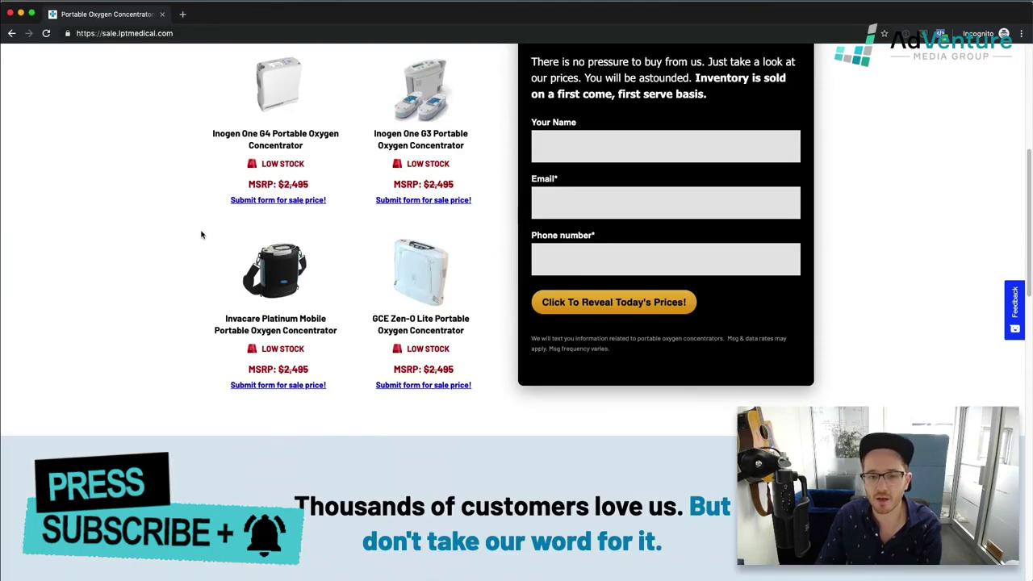
{"action": "scroll", "coordinate": [208, 289], "scroll_direction": "up", "scroll_amount": 5}
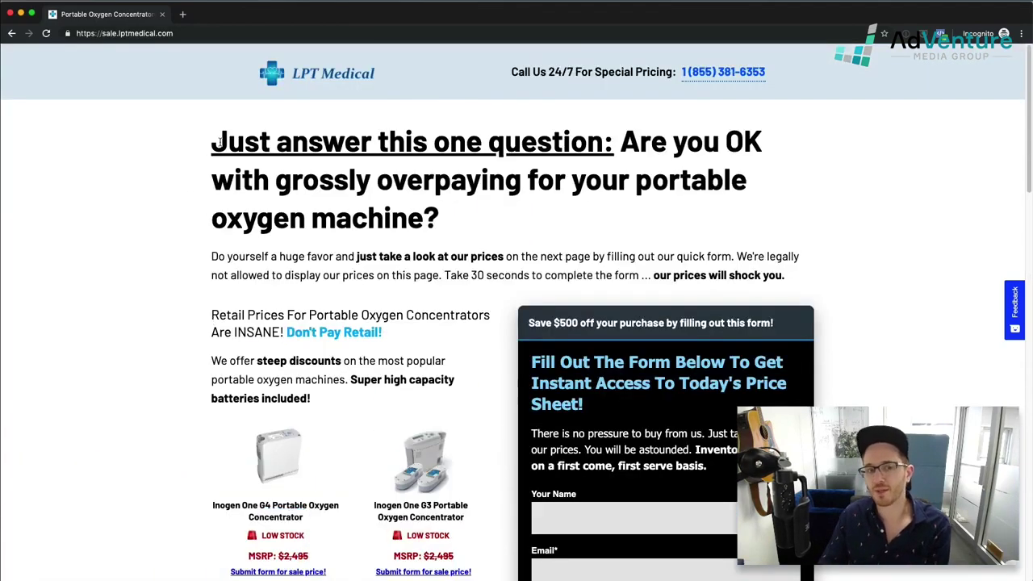
{"action": "scroll", "coordinate": [211, 260], "scroll_direction": "down", "scroll_amount": 20}
{"action": "scroll", "coordinate": [213, 254], "scroll_direction": "up", "scroll_amount": 20}
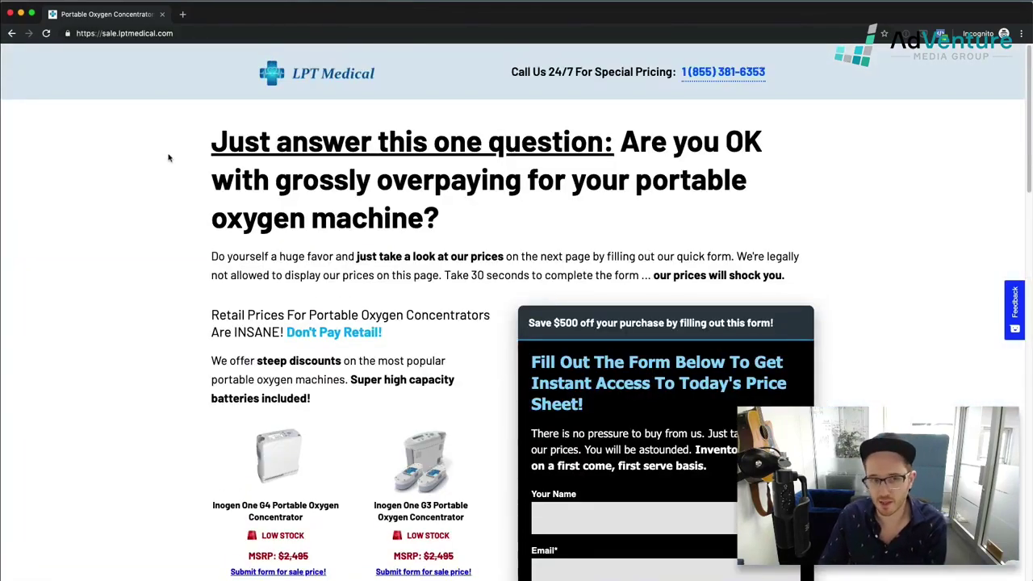
{"action": "scroll", "coordinate": [171, 160], "scroll_direction": "down", "scroll_amount": 10}
{"action": "scroll", "coordinate": [182, 175], "scroll_direction": "up", "scroll_amount": 4}
{"action": "scroll", "coordinate": [180, 185], "scroll_direction": "up", "scroll_amount": 10}
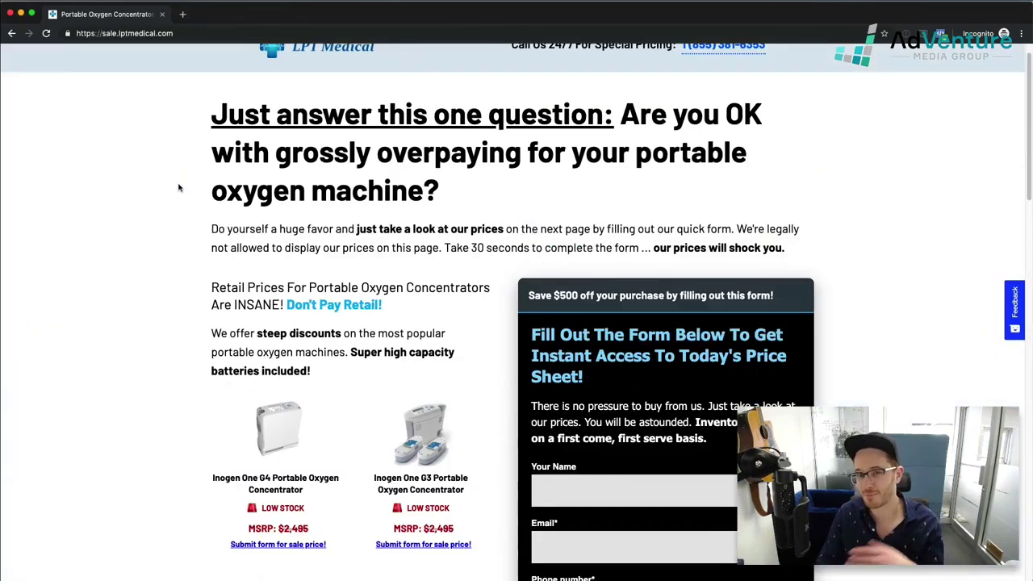
Highlight the headline and introductory text again, and examine the product listings and the lead form's email field
{"action": "left_click_drag", "start_coordinate": [208, 144], "coordinate": [446, 224]}
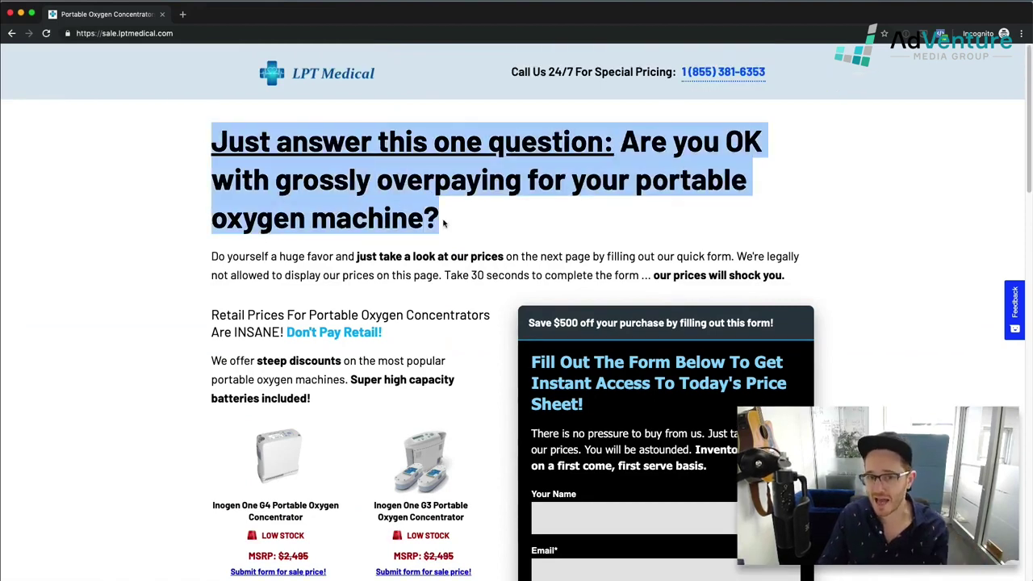
{"action": "left_click", "coordinate": [446, 224]}
{"action": "left_click_drag", "start_coordinate": [834, 271], "coordinate": [197, 150]}
{"action": "scroll", "coordinate": [288, 394], "scroll_direction": "down", "scroll_amount": 4}
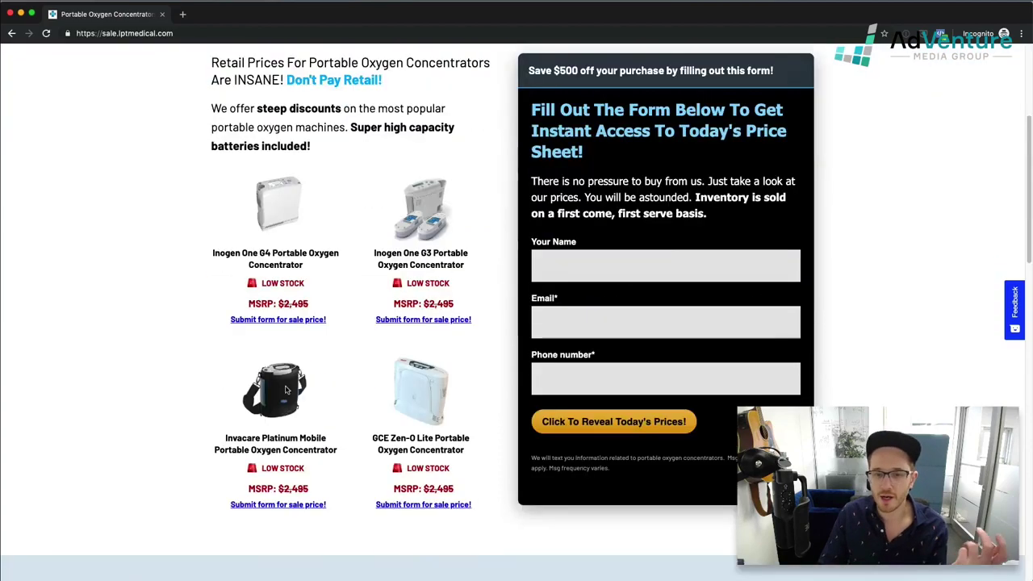
{"action": "scroll", "coordinate": [303, 460], "scroll_direction": "down", "scroll_amount": 1}
{"action": "scroll", "coordinate": [308, 439], "scroll_direction": "up", "scroll_amount": 3}
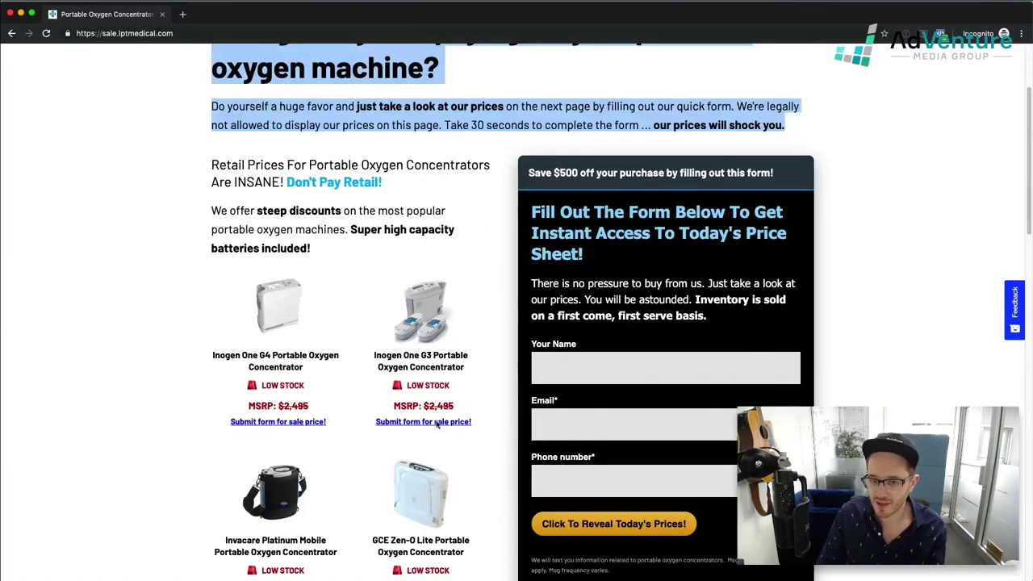
{"action": "left_click", "coordinate": [634, 426]}
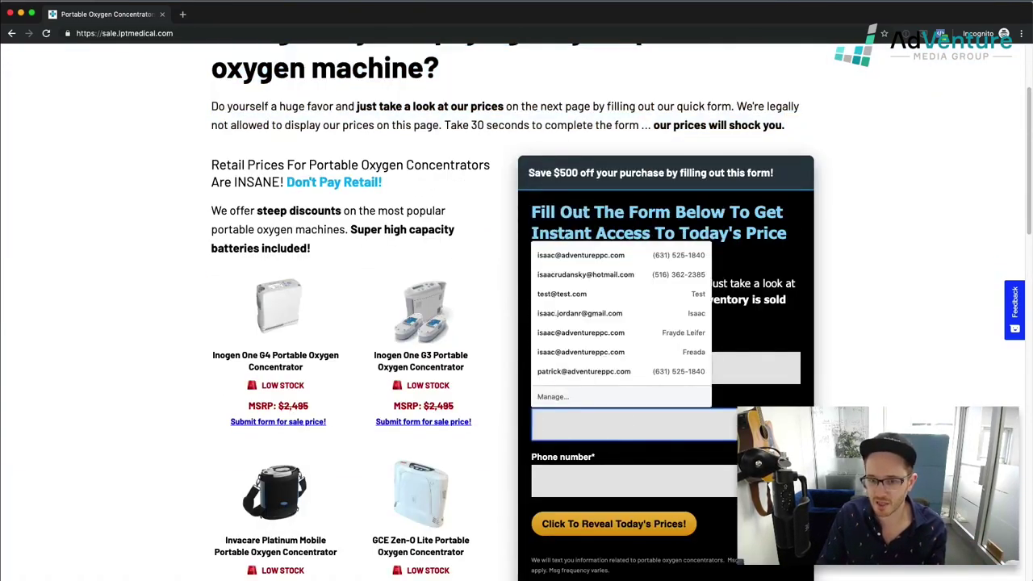
{"action": "scroll", "coordinate": [634, 426], "scroll_direction": "up", "scroll_amount": 3}
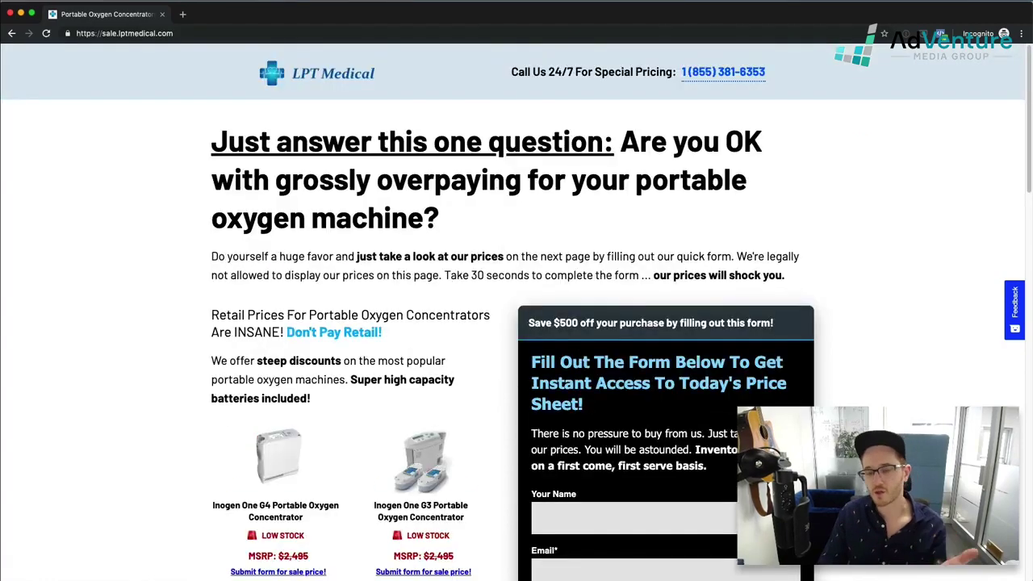